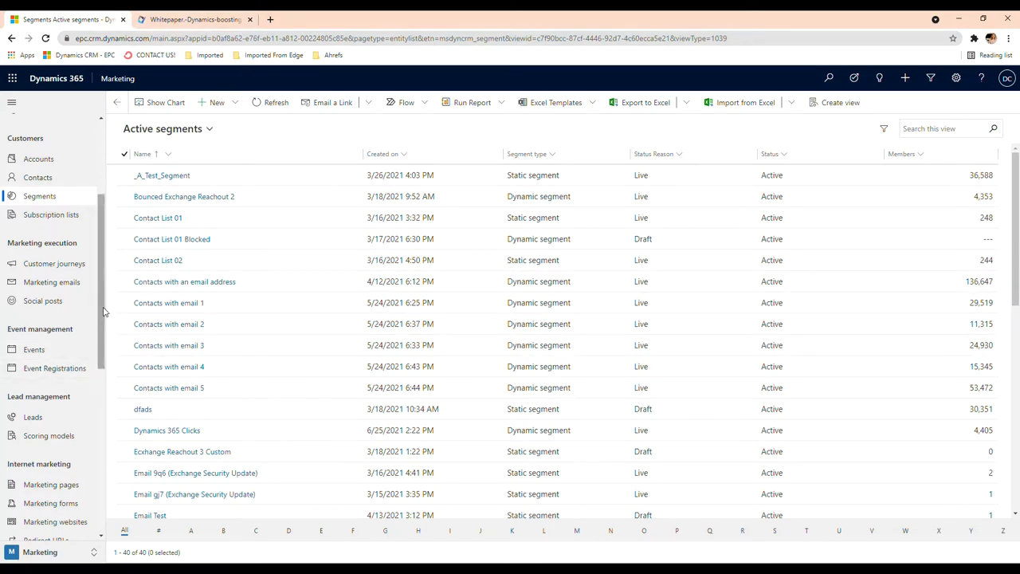
Open the Active segments list and show the New dynamic or static segment options
left_click_drag(103, 312, 121, 260)
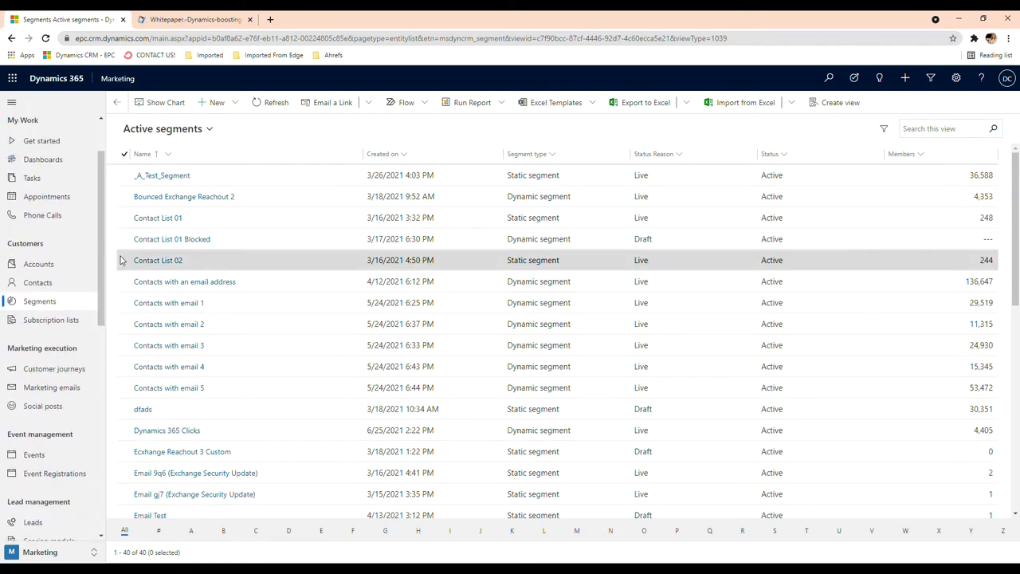
left_click(58, 303)
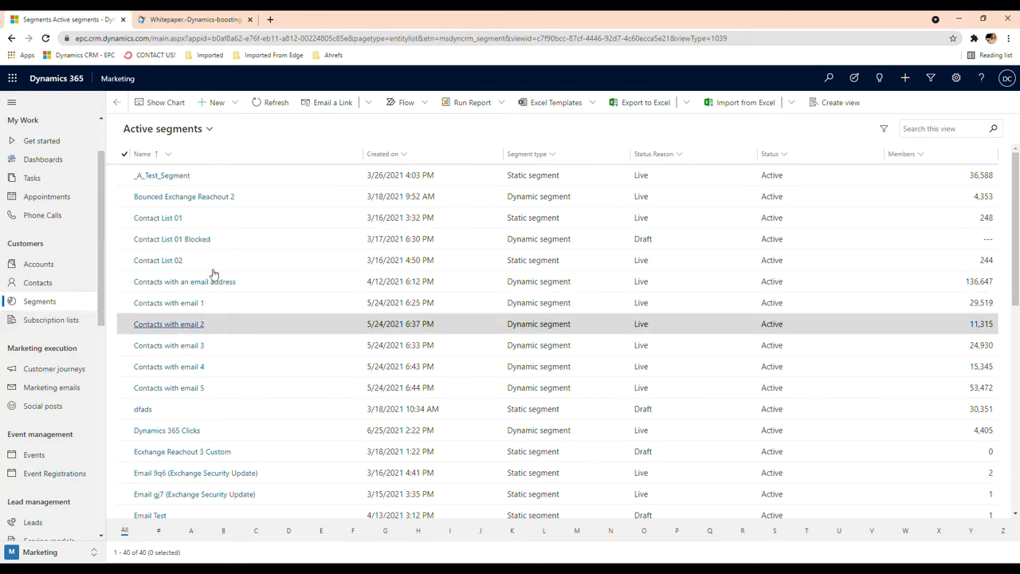
left_click(243, 109)
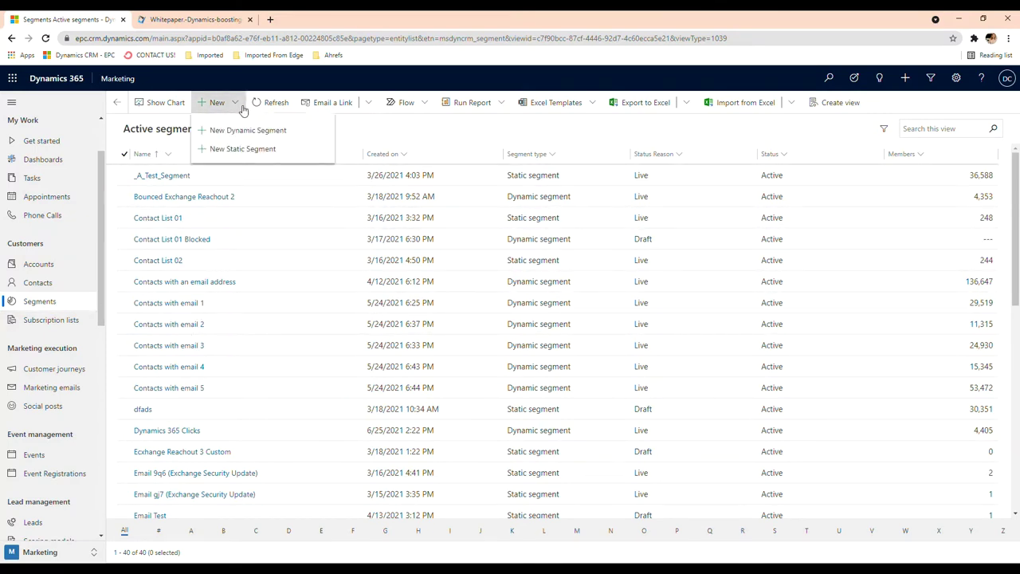
Start a new static segment and name it 'Test 11' in Quick Create
left_click(237, 156)
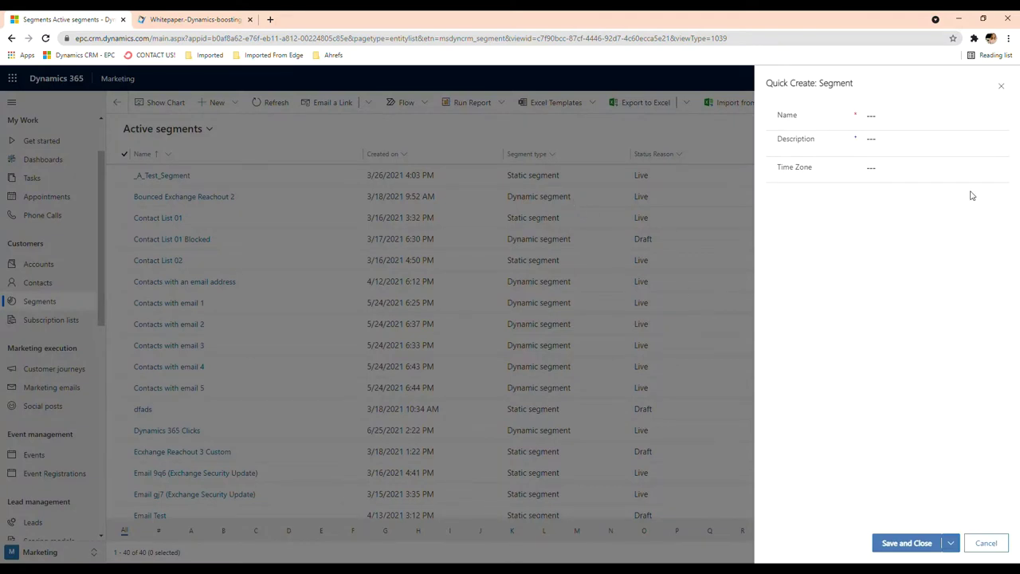
left_click(882, 121)
type("est 11")
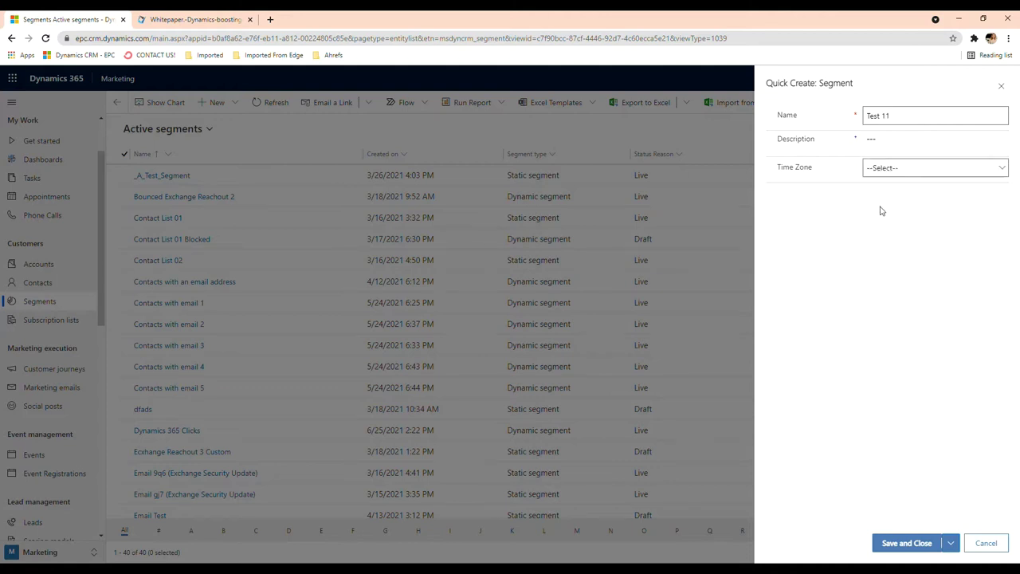
left_click(870, 239)
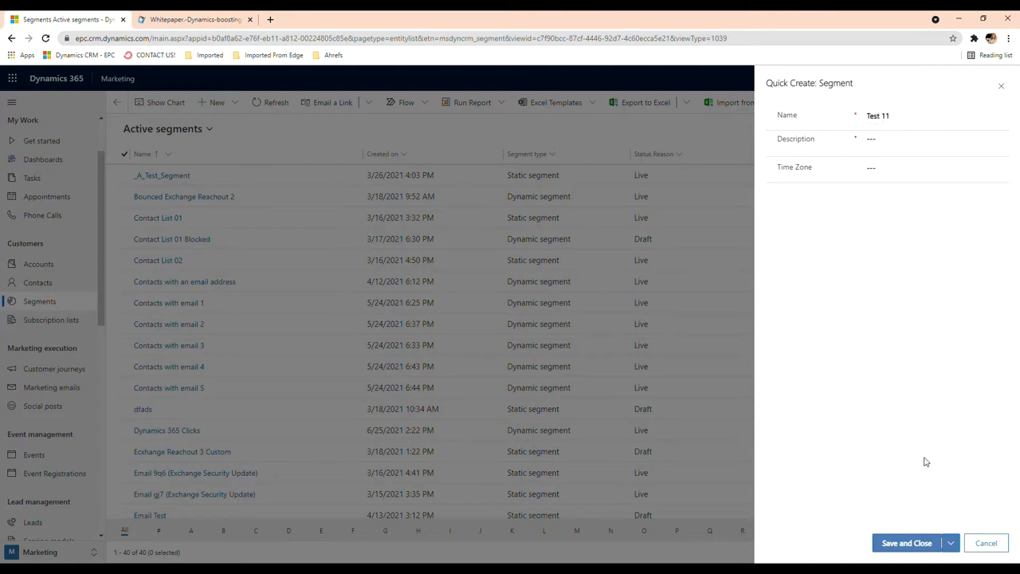
Save Test 11, then browse all contacts in the Add member lookup and cancel it
left_click(895, 546)
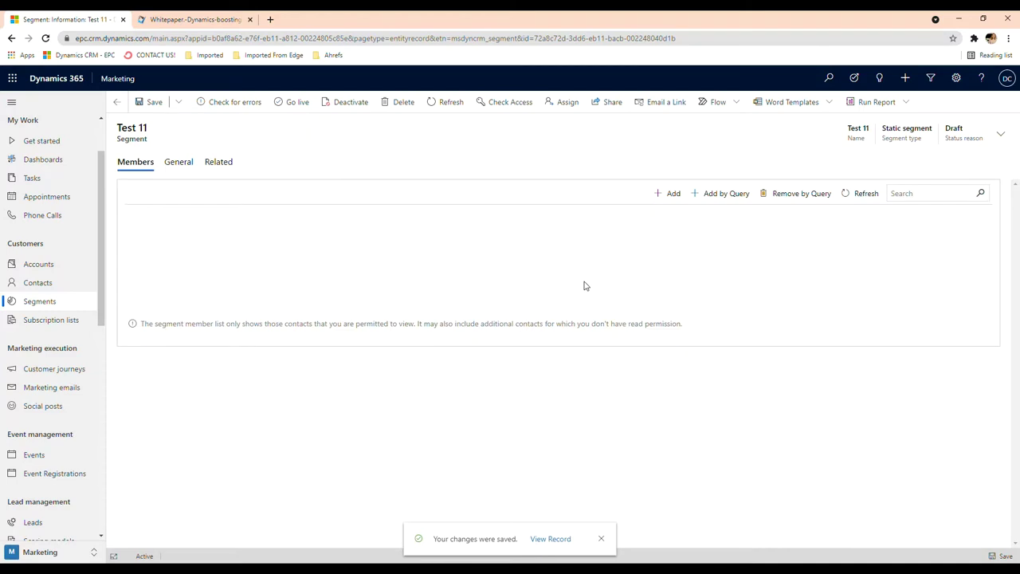
left_click(667, 193)
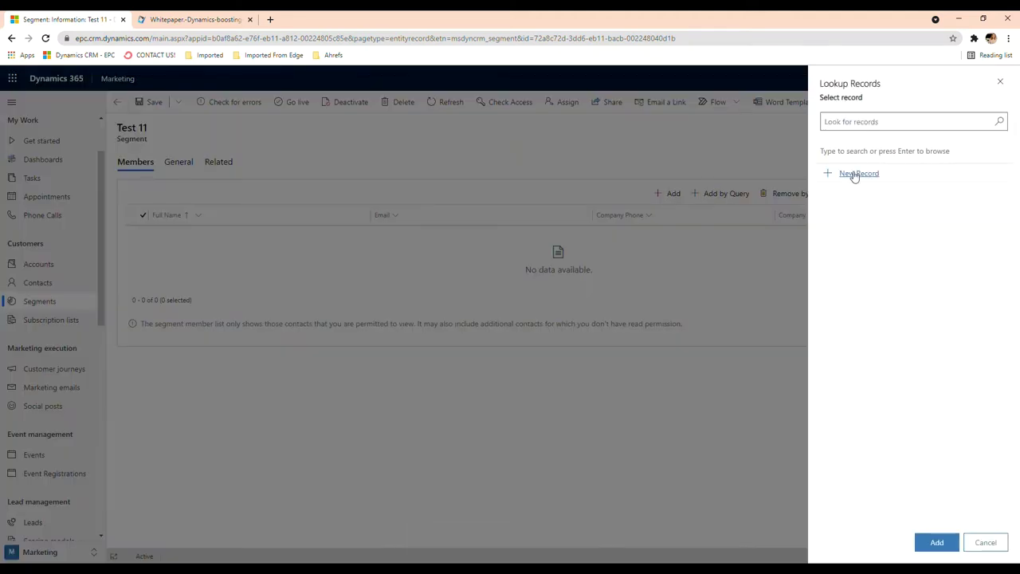
left_click(1002, 122)
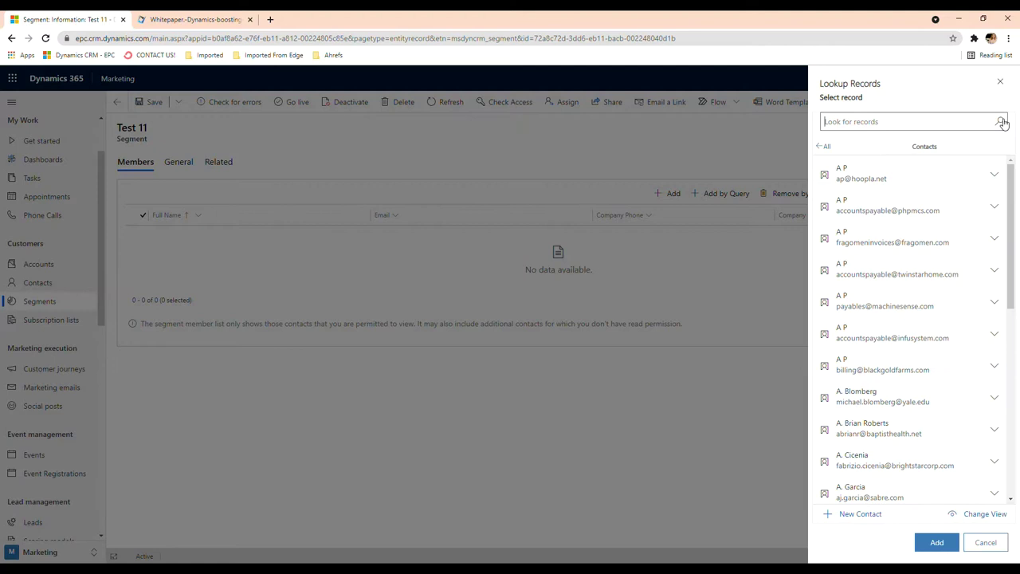
left_click_drag(1009, 182, 1007, 274)
scroll(1007, 273, "down", 2)
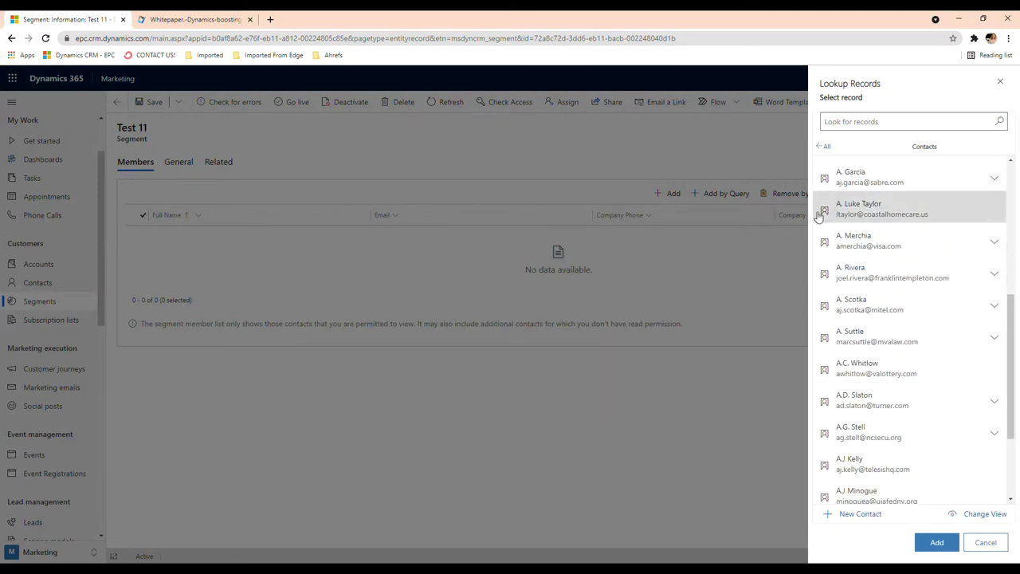
left_click(829, 149)
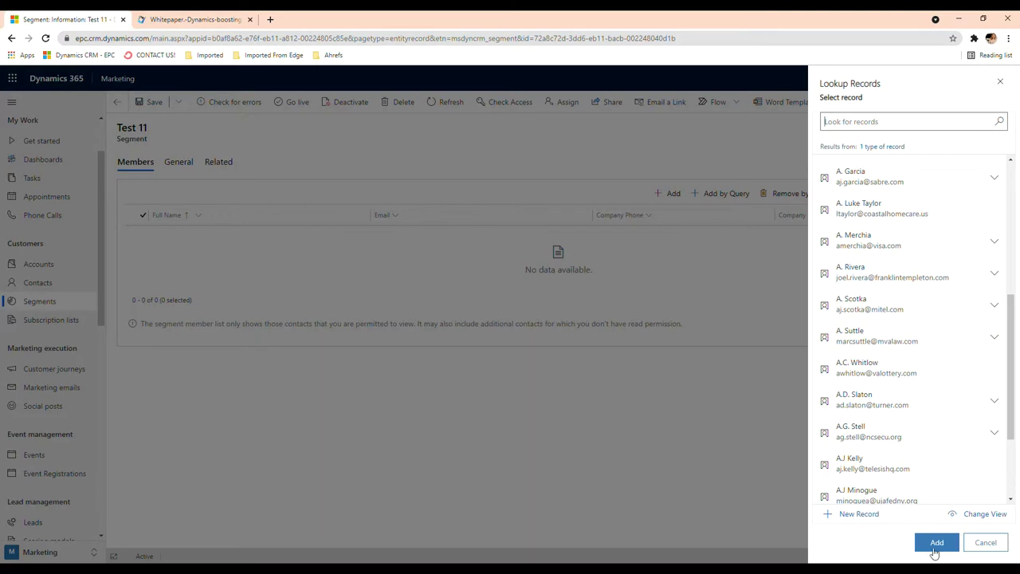
left_click(902, 290)
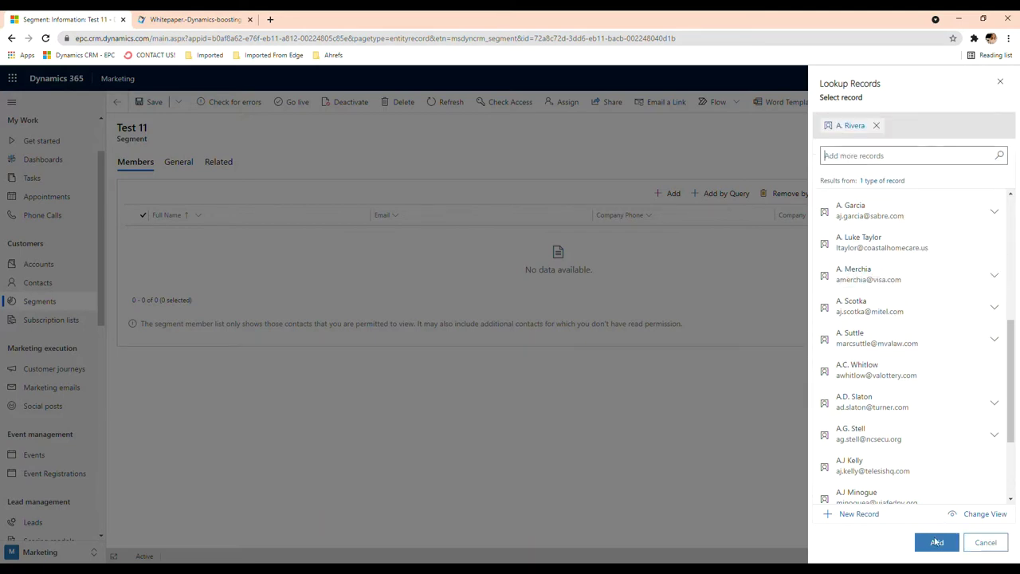
left_click(988, 547)
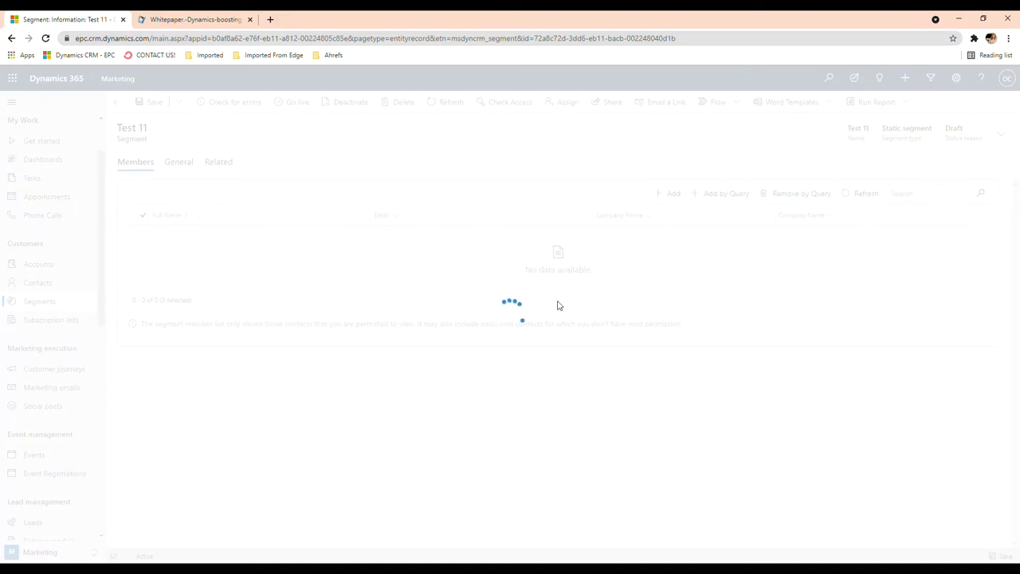
Try creating a new contact from the member lookup, then abandon it and close the lookup
left_click(674, 194)
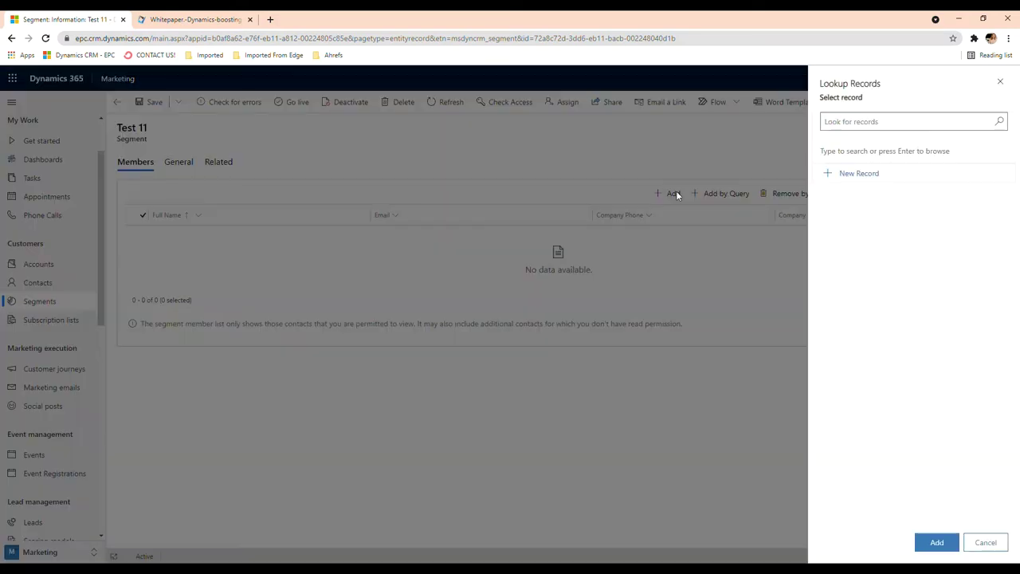
left_click(872, 173)
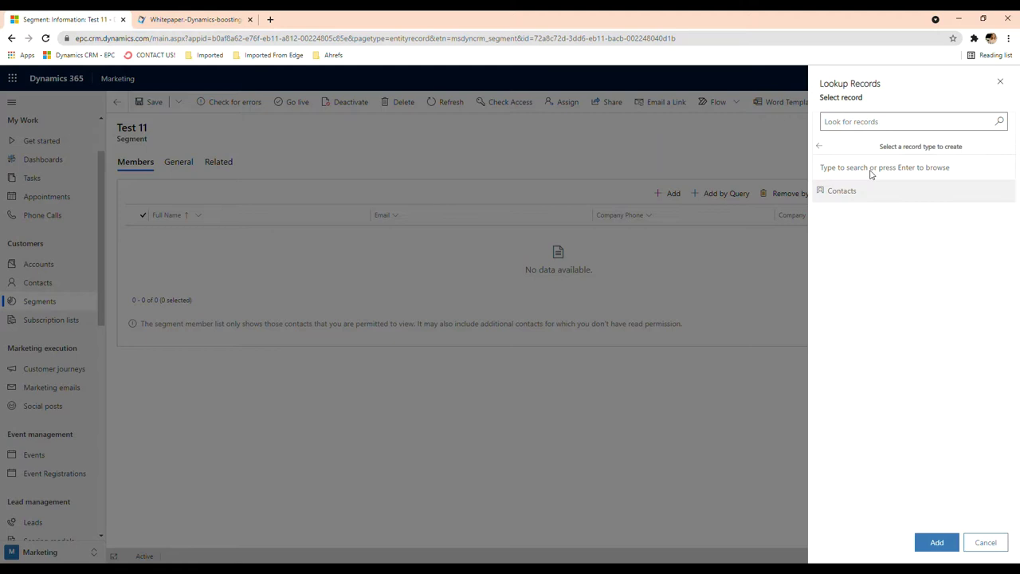
left_click(859, 196)
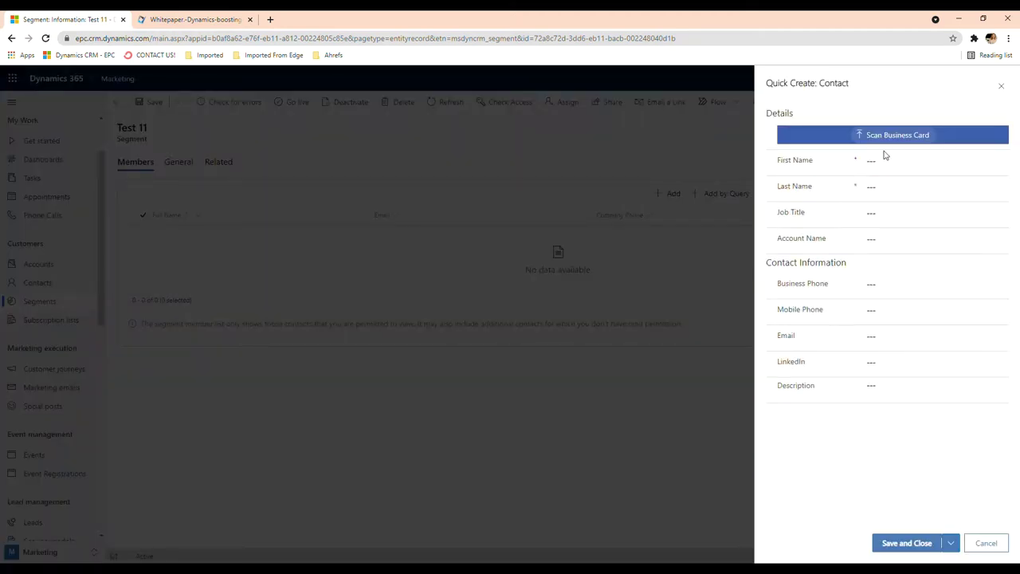
left_click(998, 549)
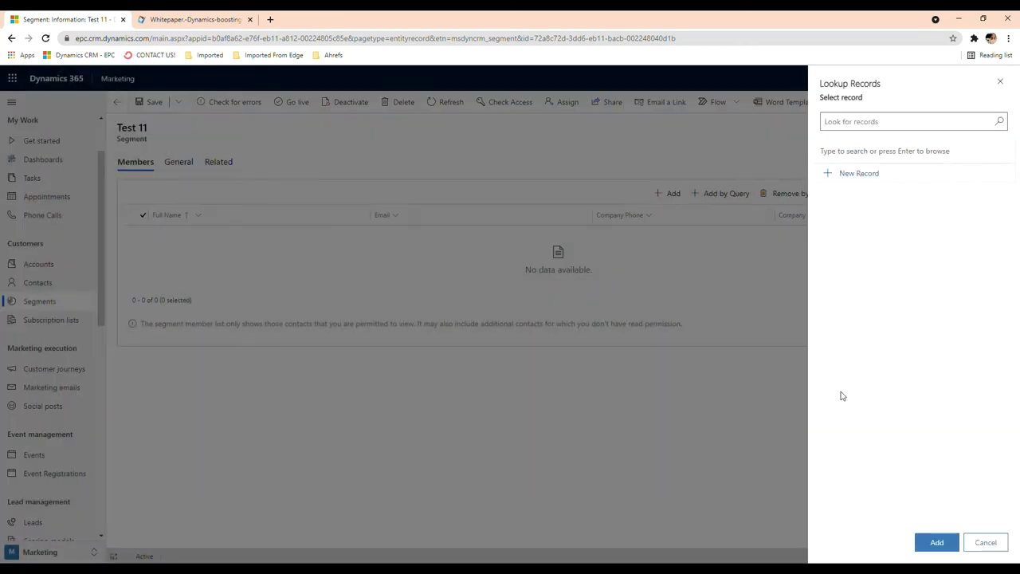
left_click(983, 544)
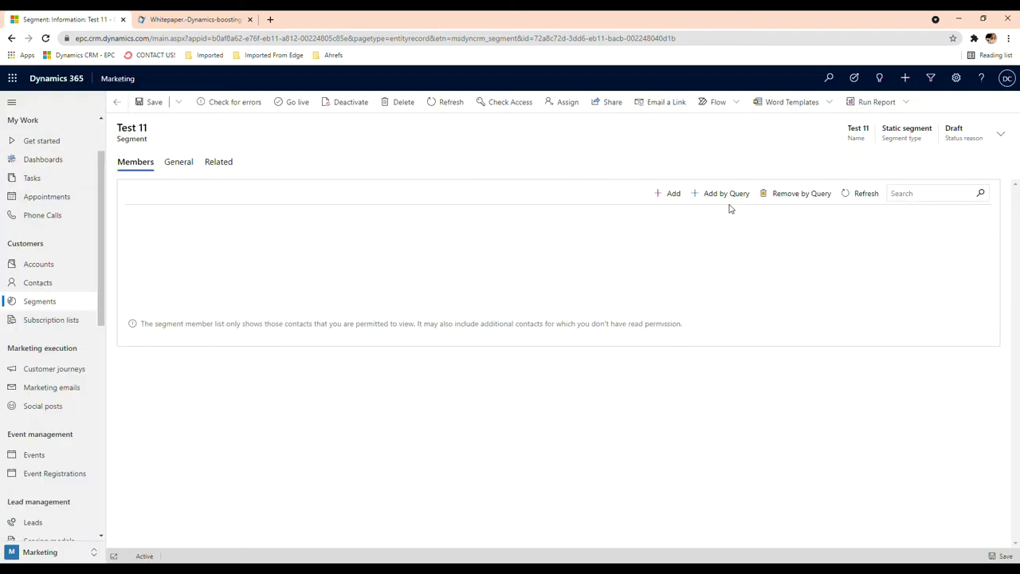
Build a contact query where Address 1: City equals Houston
left_click(738, 195)
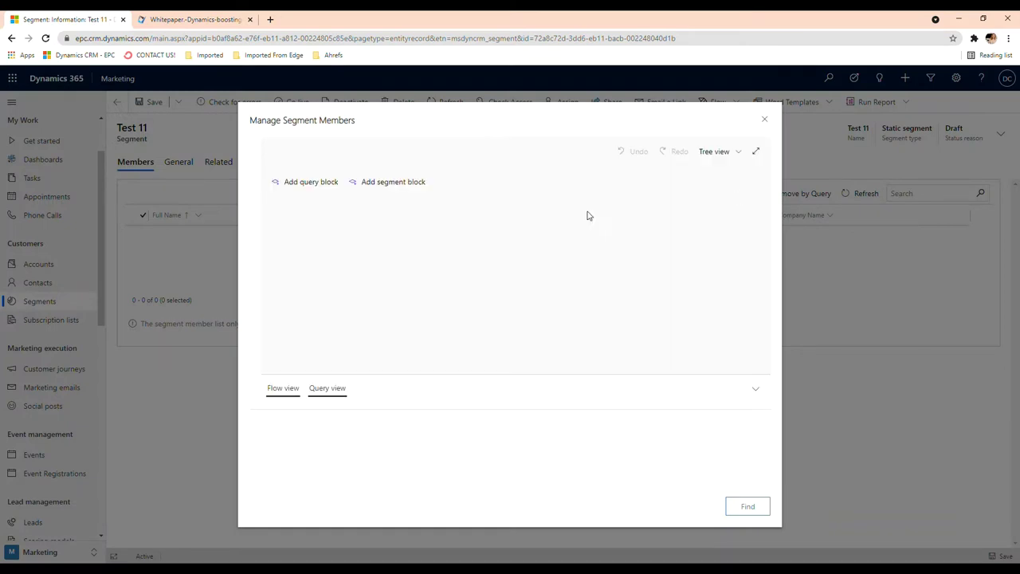
left_click(313, 189)
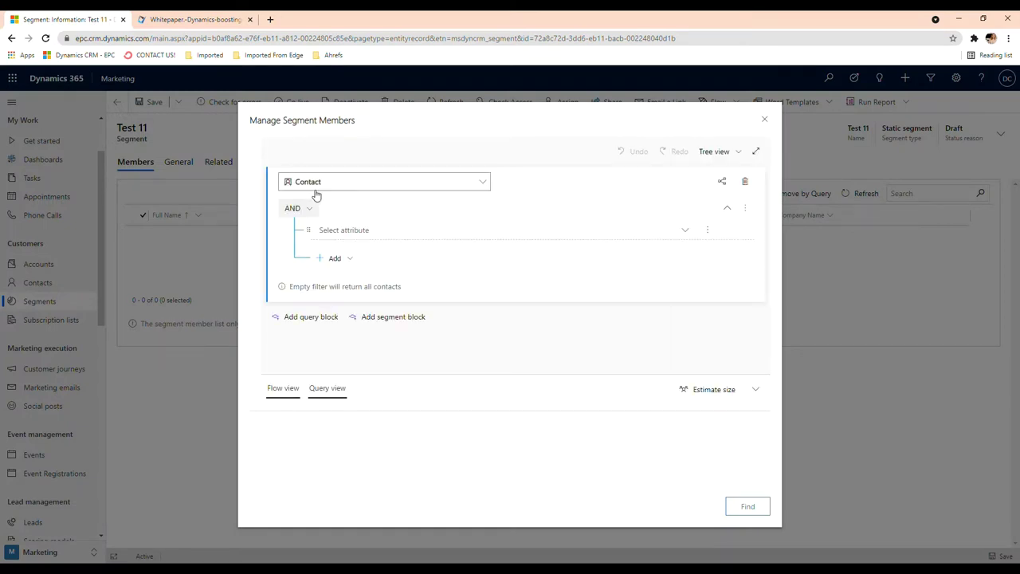
left_click(341, 234)
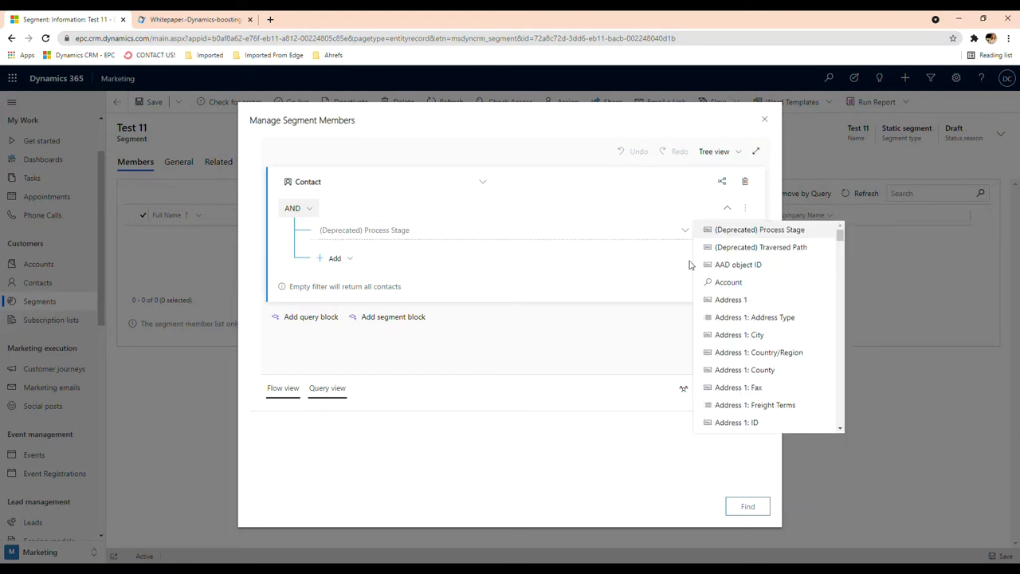
left_click(771, 338)
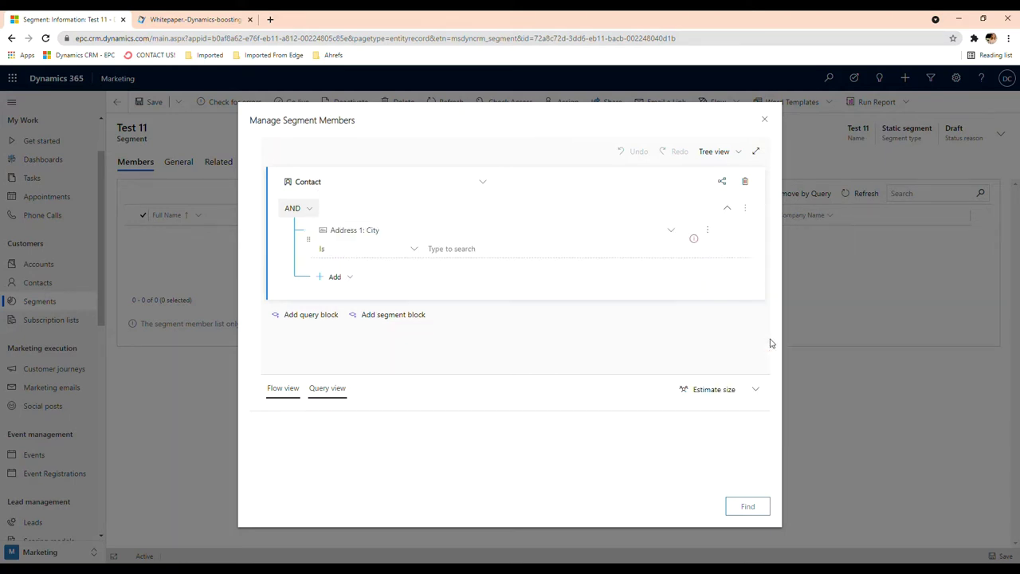
left_click(466, 248)
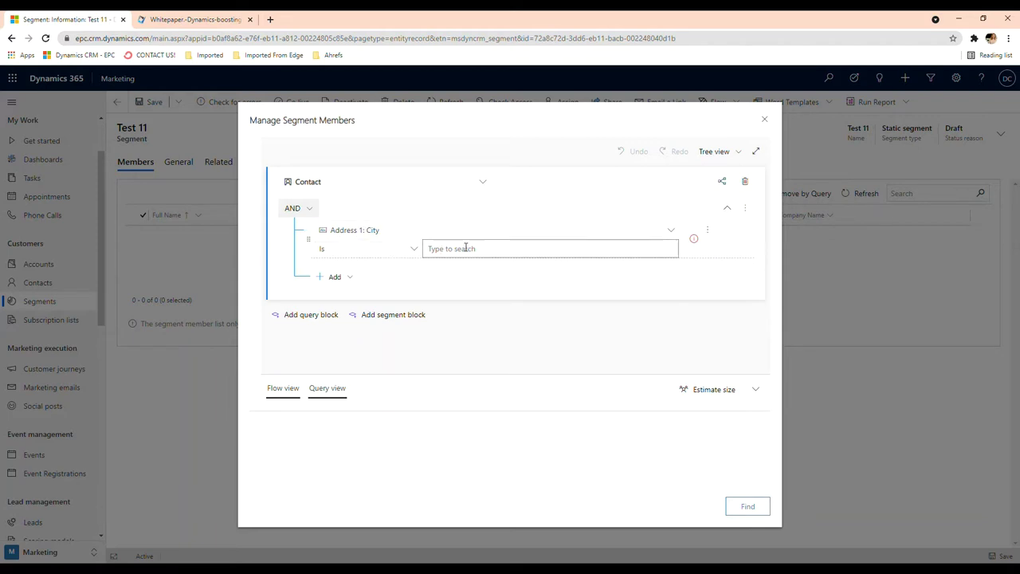
left_click(476, 250)
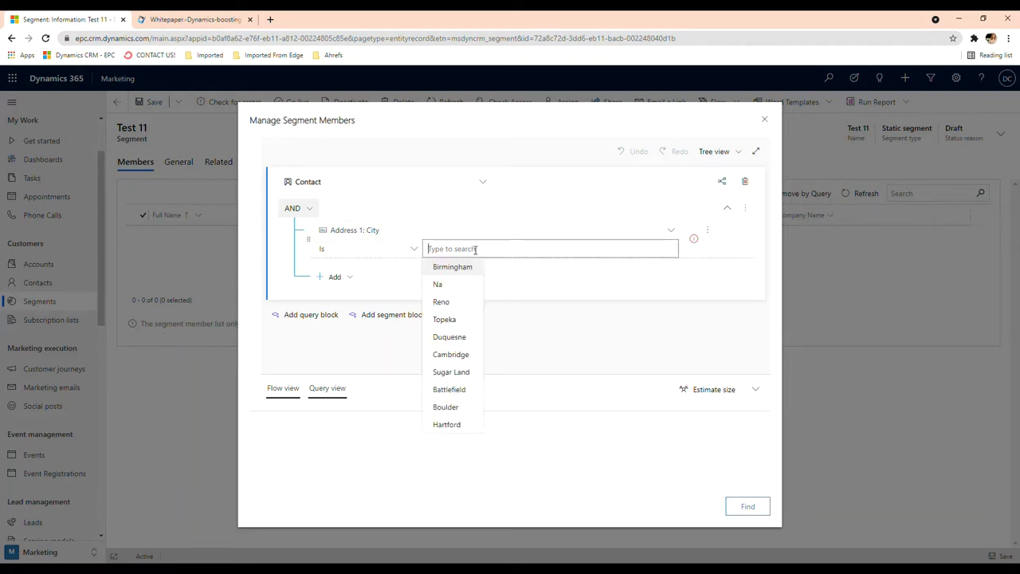
type("hou")
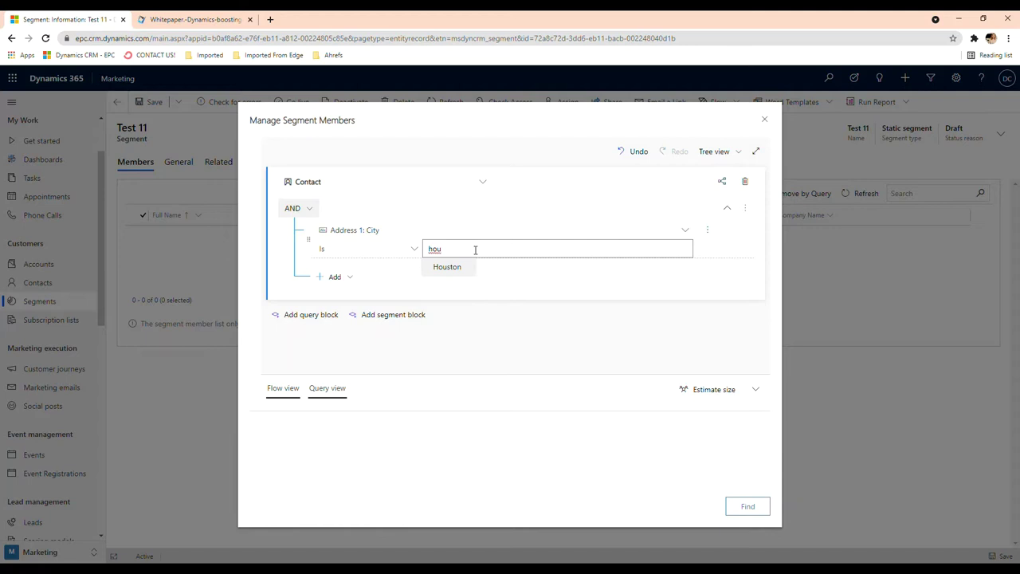
left_click(460, 273)
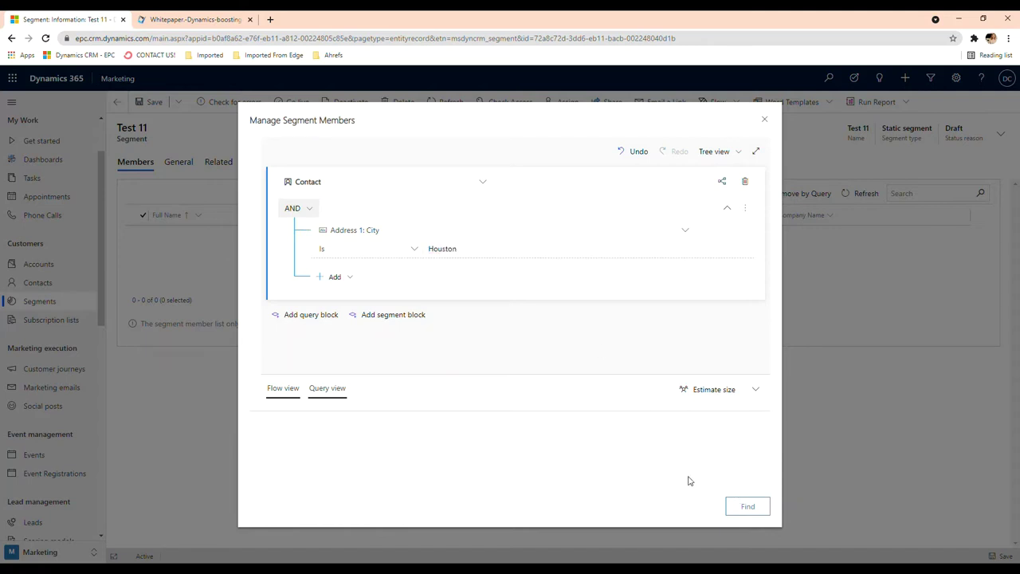
Run the Houston query and select a contact among the 21 matches
left_click(746, 507)
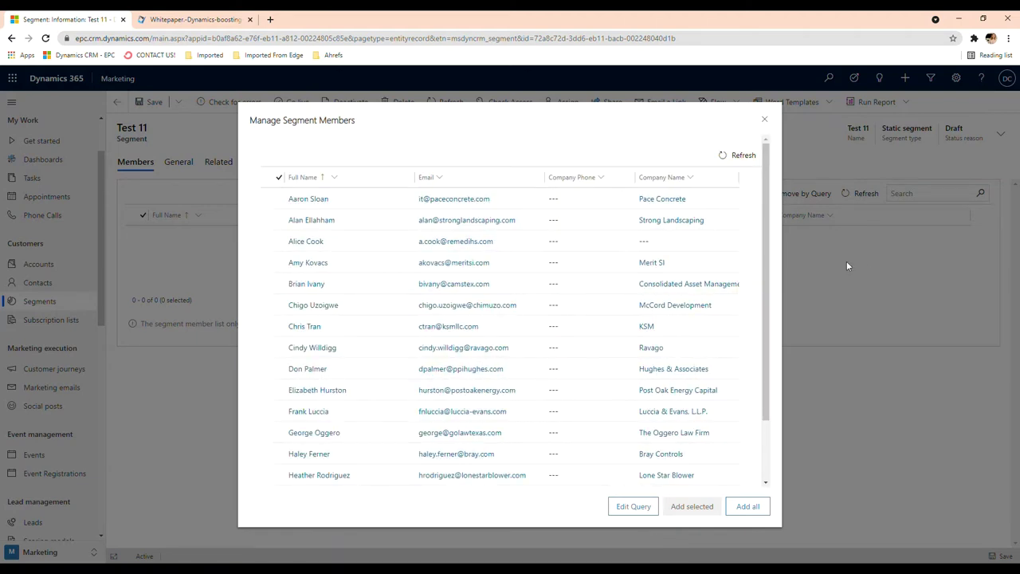
scroll(731, 366, "down", 2)
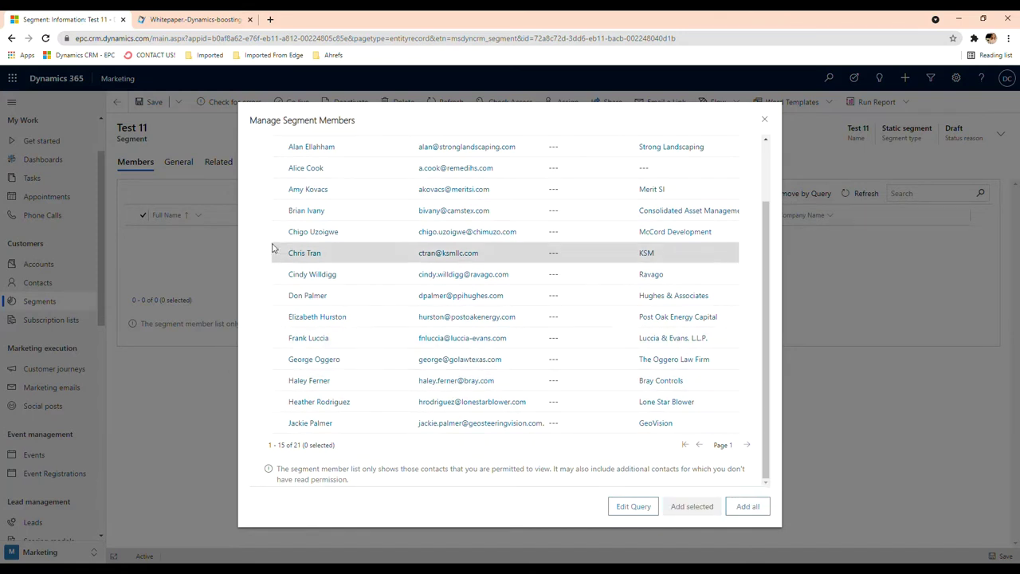
left_click(279, 210)
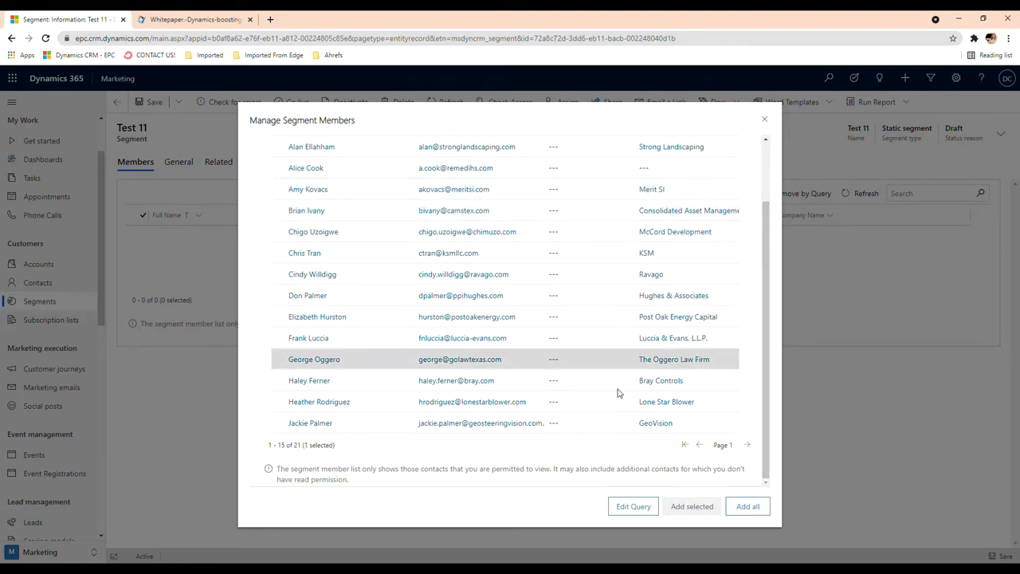
Add all 21 matching contacts, accept leaving the page, and return to Test 11
left_click(747, 507)
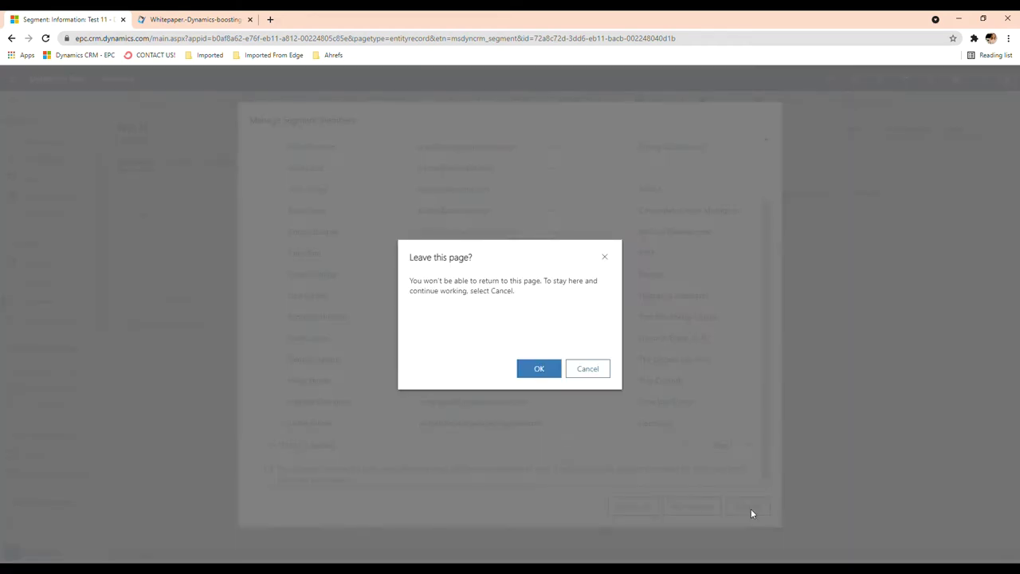
key("Return")
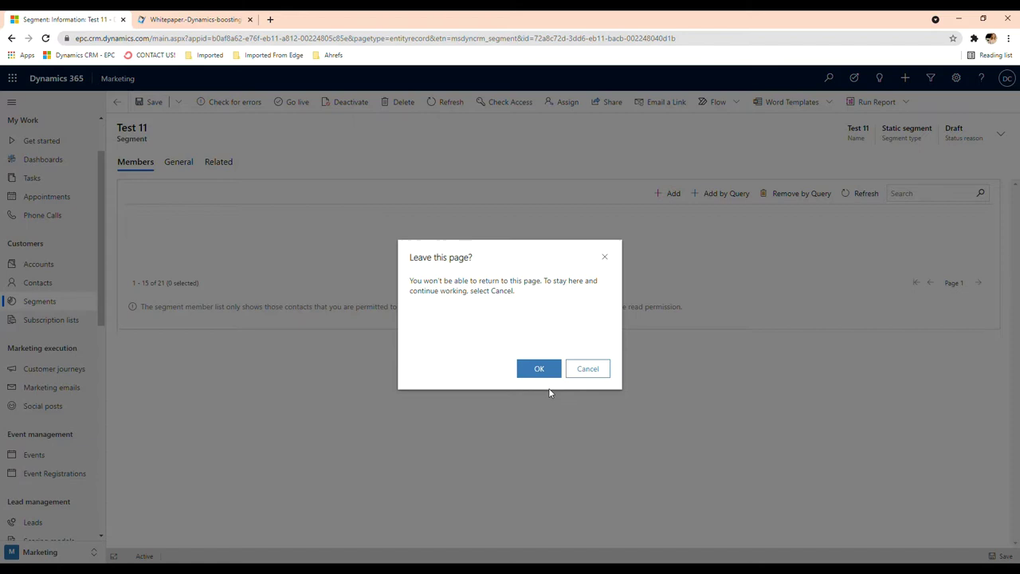
left_click(549, 371)
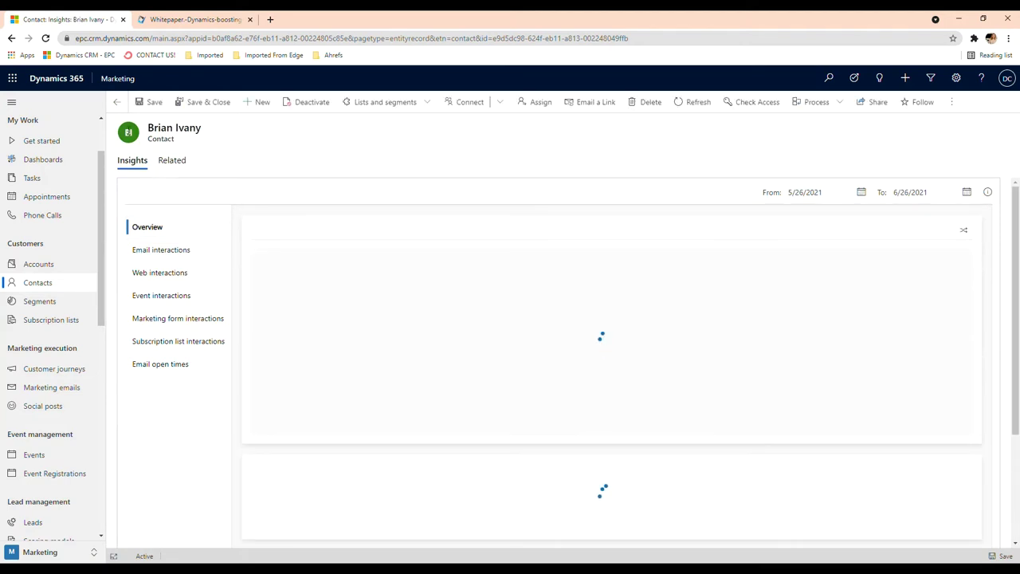
left_click(117, 102)
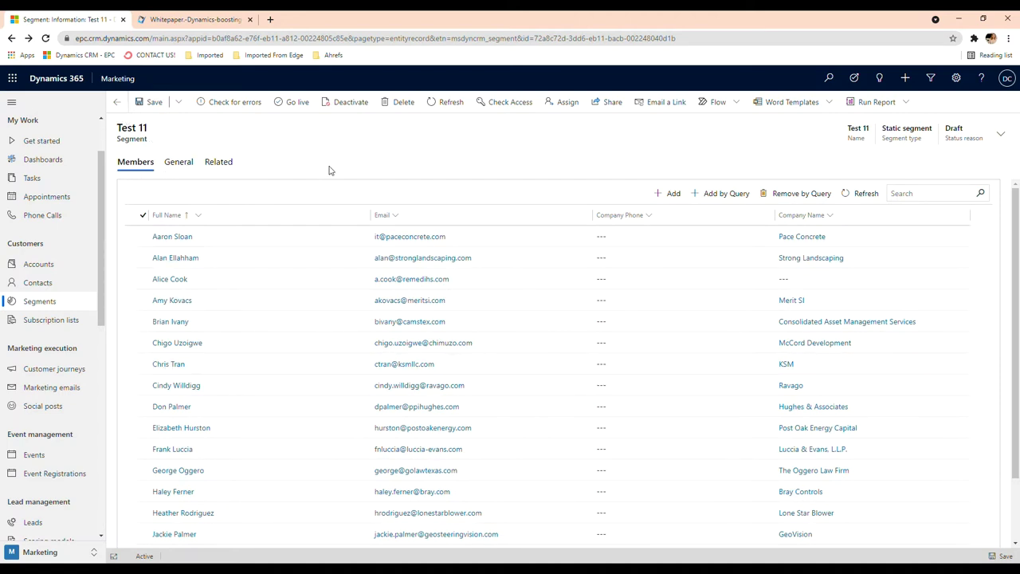
Save the Test 11 segment with its 21 contact members
left_click(155, 104)
Return to Active segments and create a new dynamic segment
left_click(117, 102)
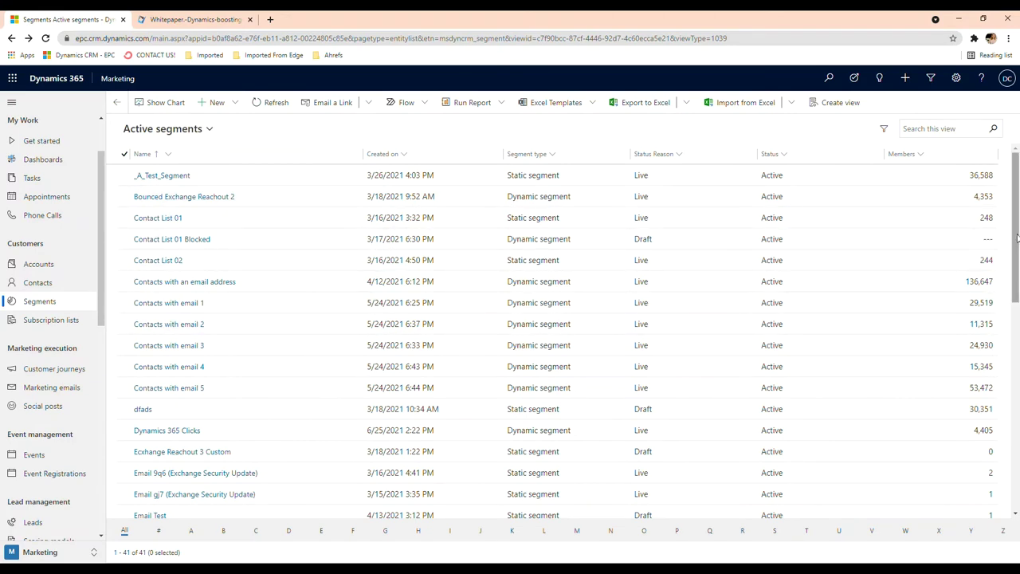
left_click_drag(1018, 232, 994, 439)
scroll(994, 438, "down", 1)
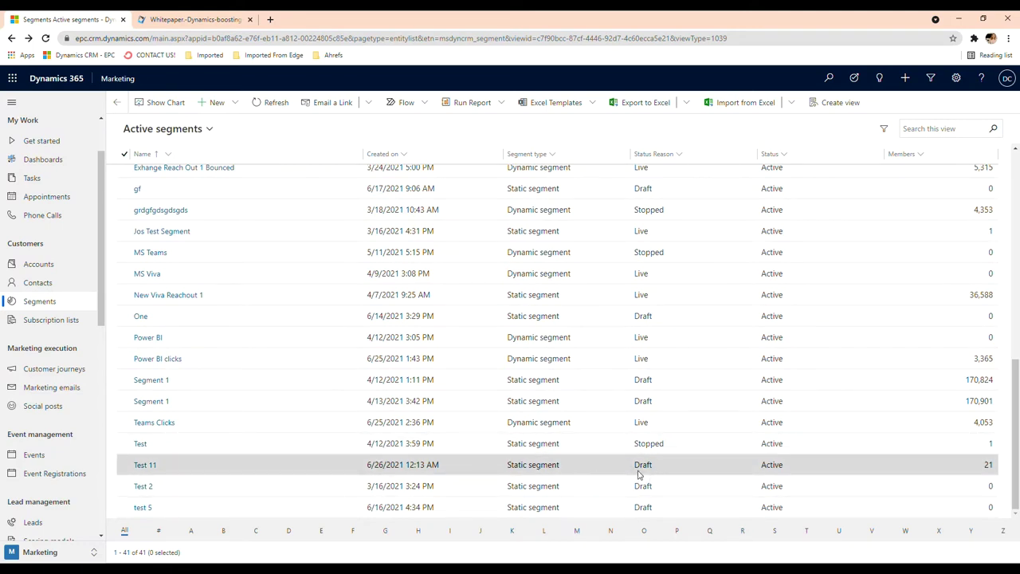
left_click(224, 114)
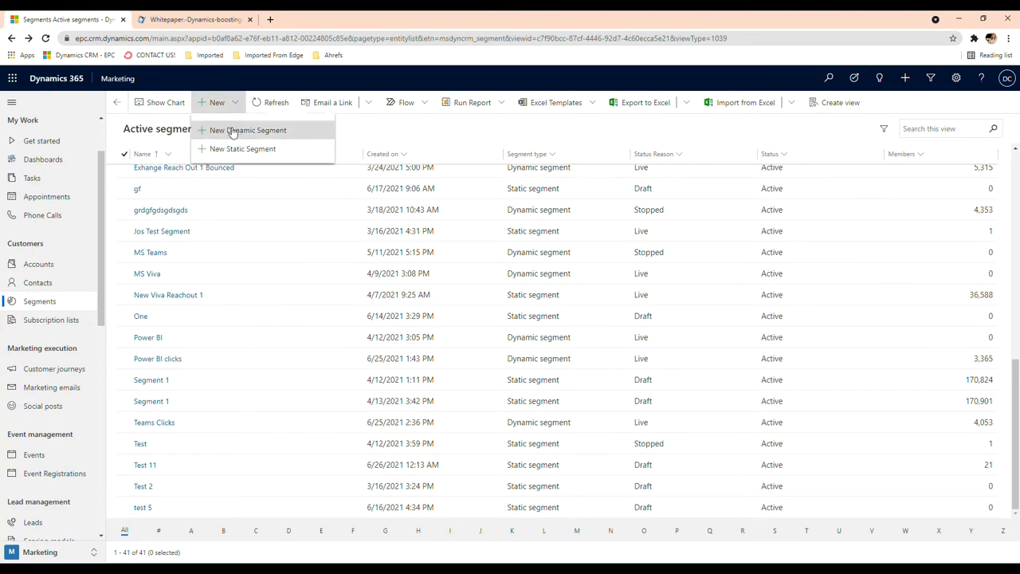
left_click(232, 132)
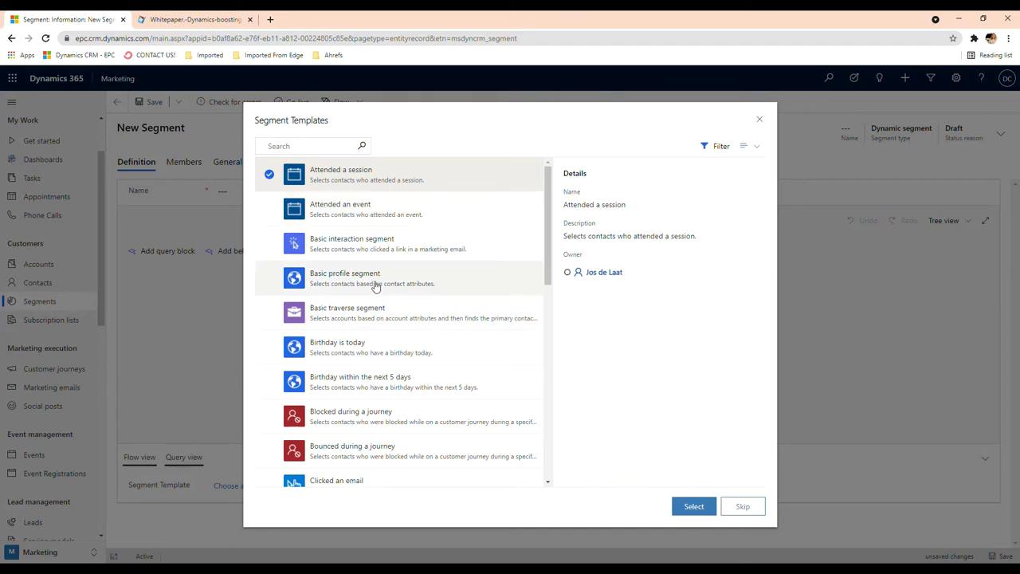
Apply the Basic interaction template for clicks on the 'Boost productivity in remote workers with Dynamics 365' email
left_click(433, 257)
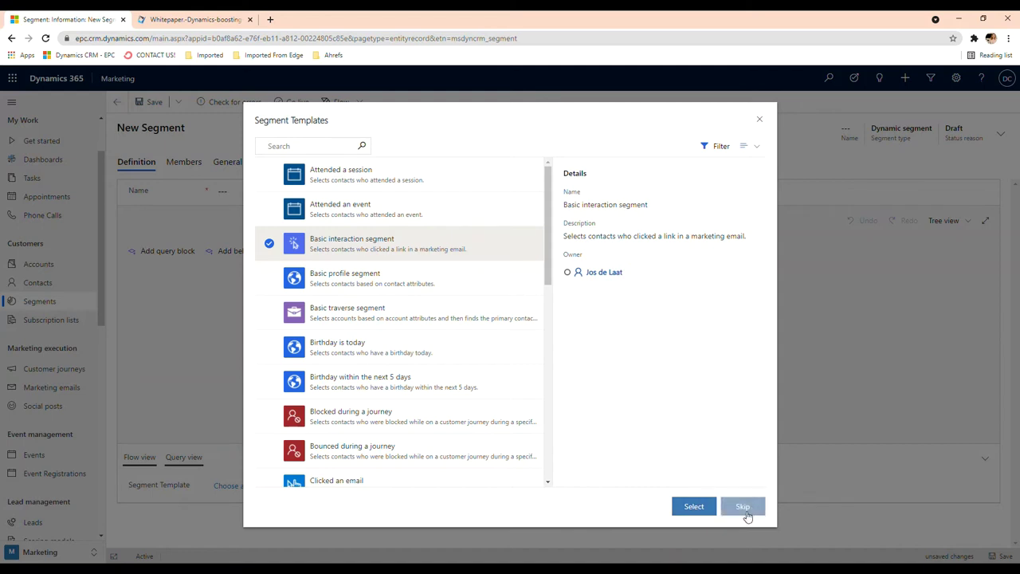
left_click(690, 514)
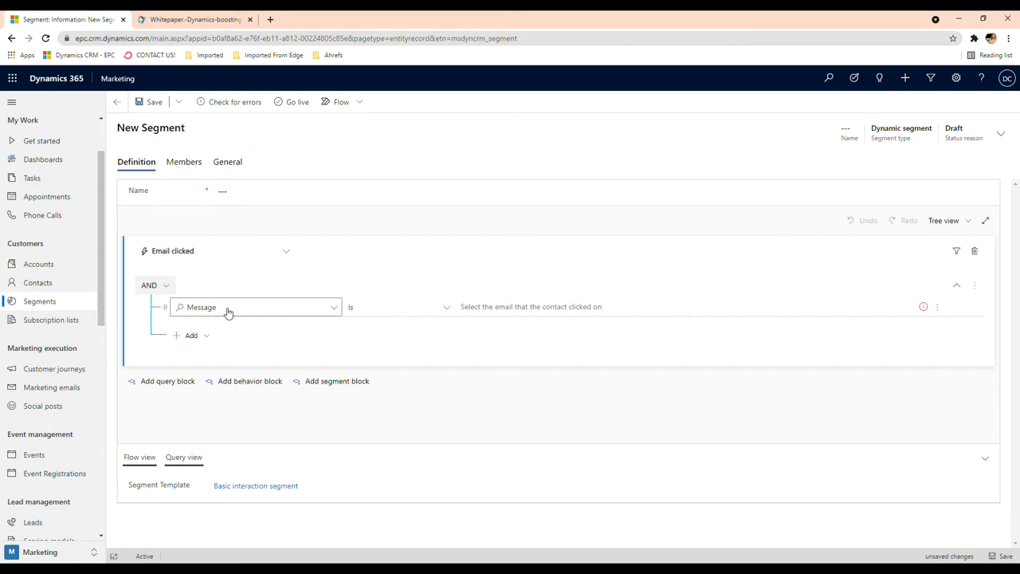
left_click(906, 314)
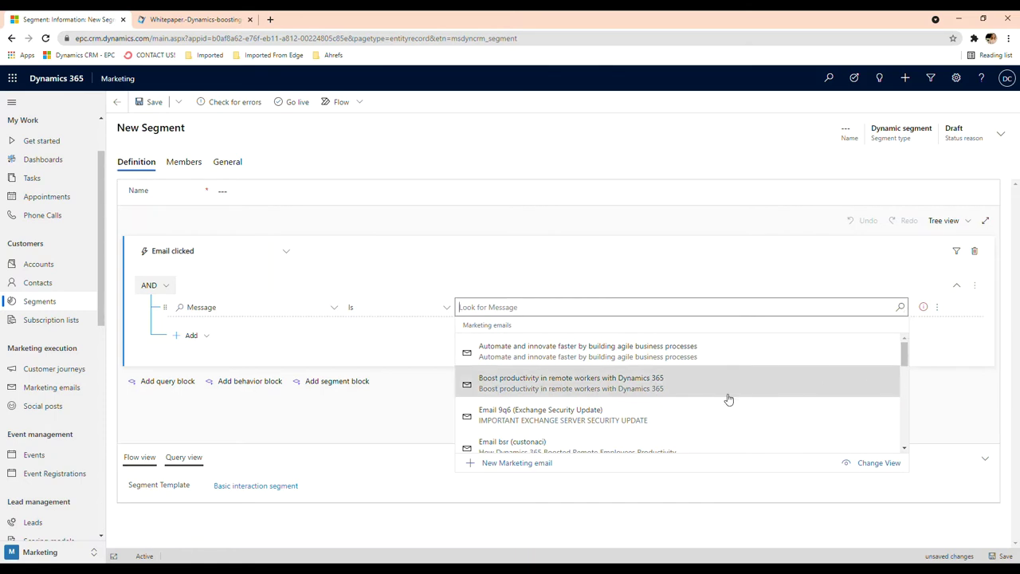
left_click(681, 385)
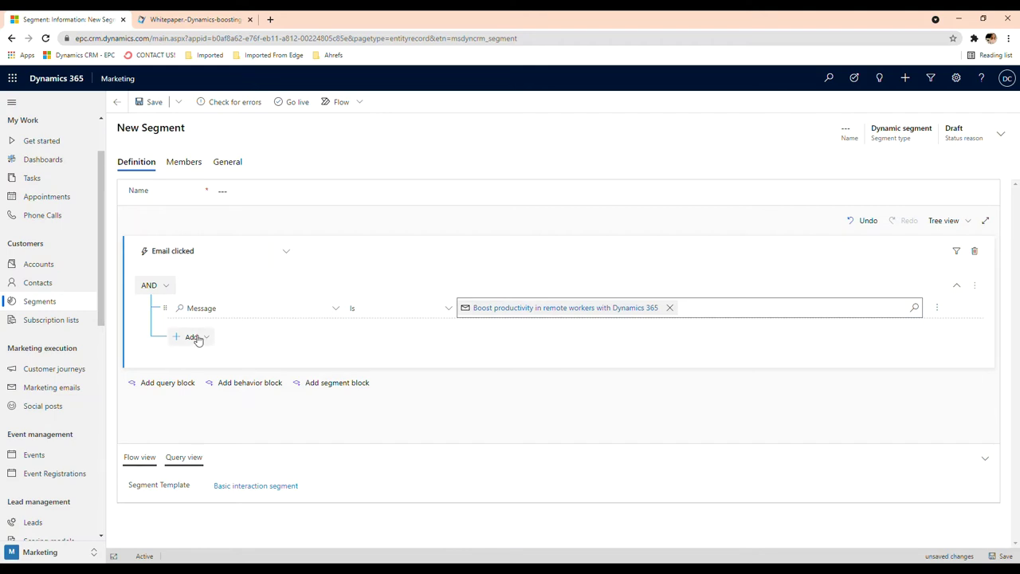
Add a second Email clicked block joined with 'and also', filtered on Original URL
left_click(267, 392)
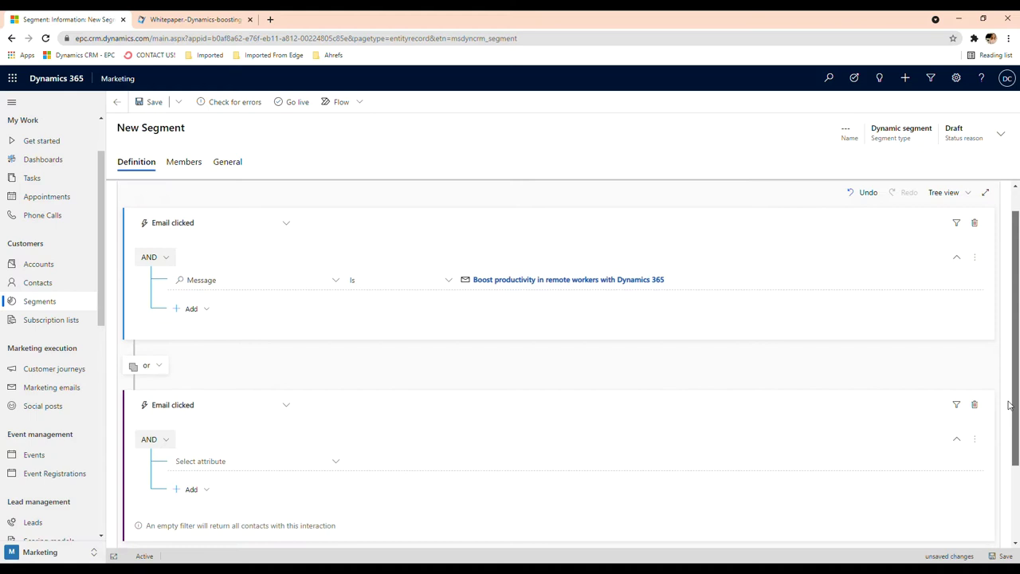
scroll(457, 392, "down", 1)
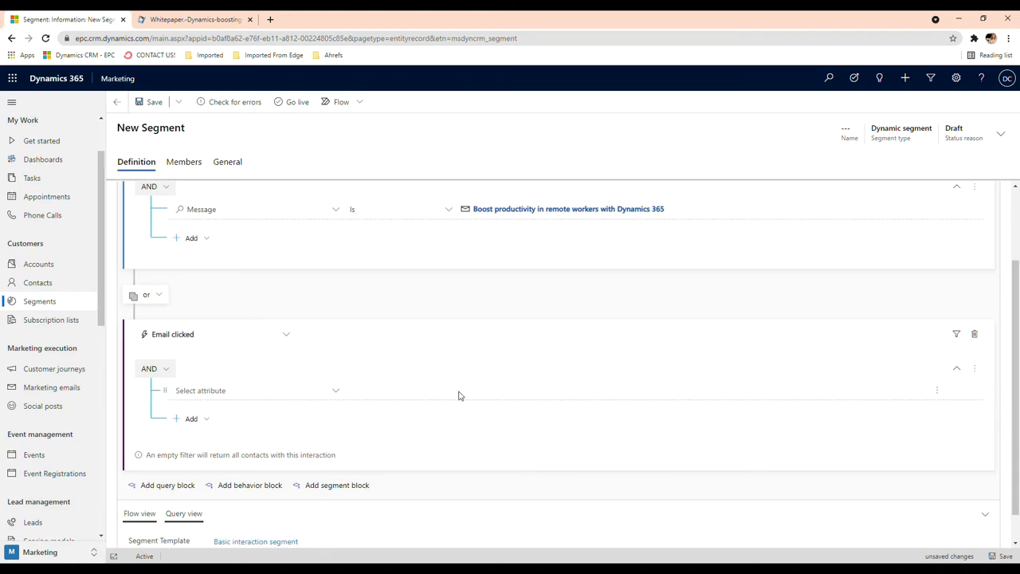
left_click(161, 306)
left_click(161, 330)
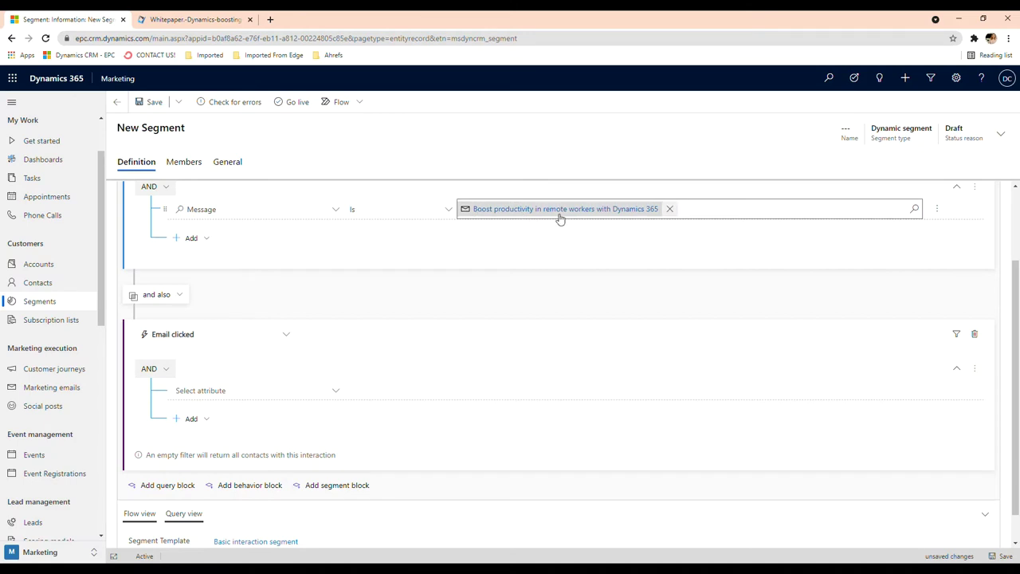
left_click(331, 396)
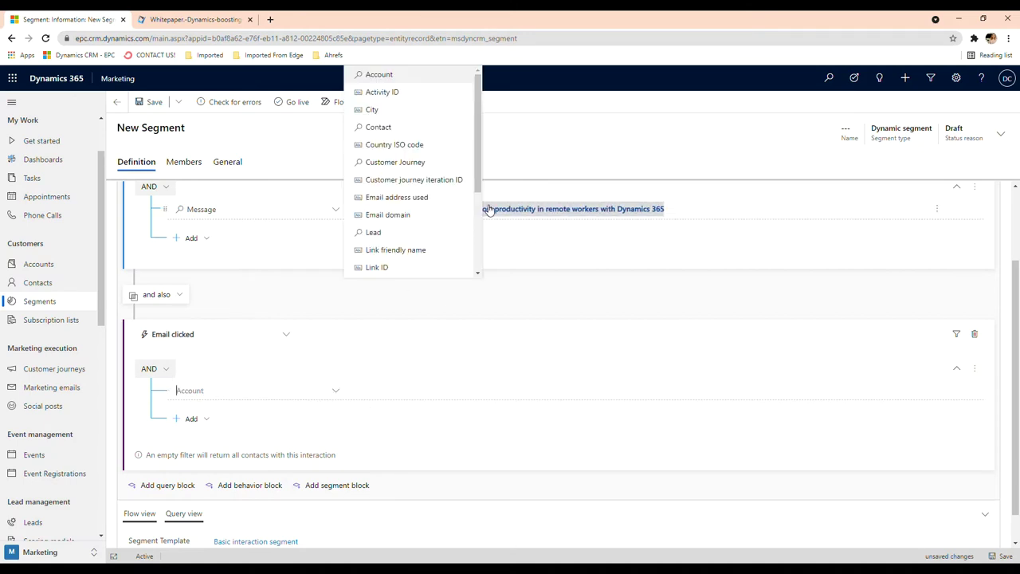
left_click_drag(479, 165, 476, 227)
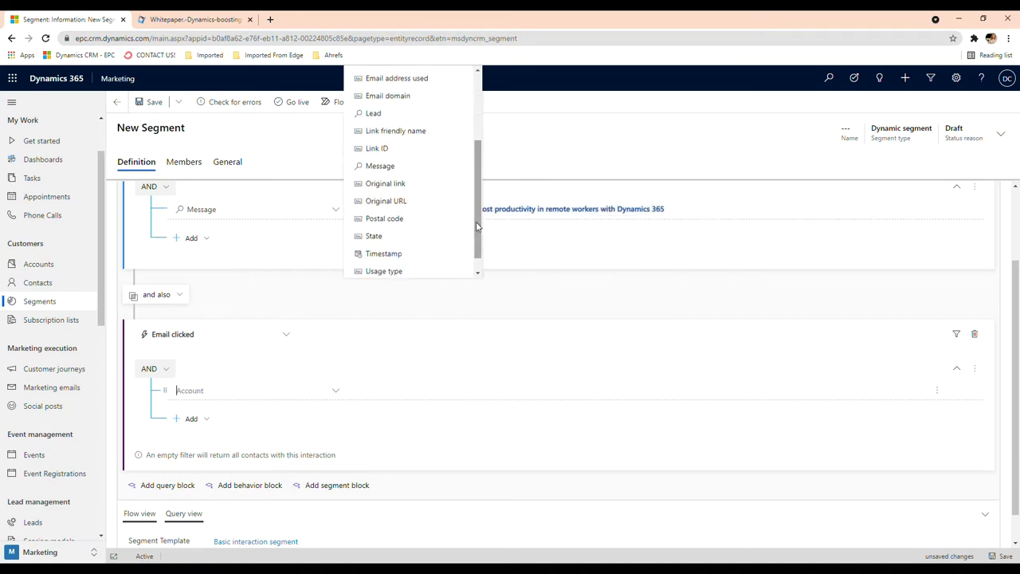
left_click(414, 206)
Paste the Whitepaper-Dynamics-boosting-productivity-4.pdf link from the other tab as the URL value
left_click(891, 390)
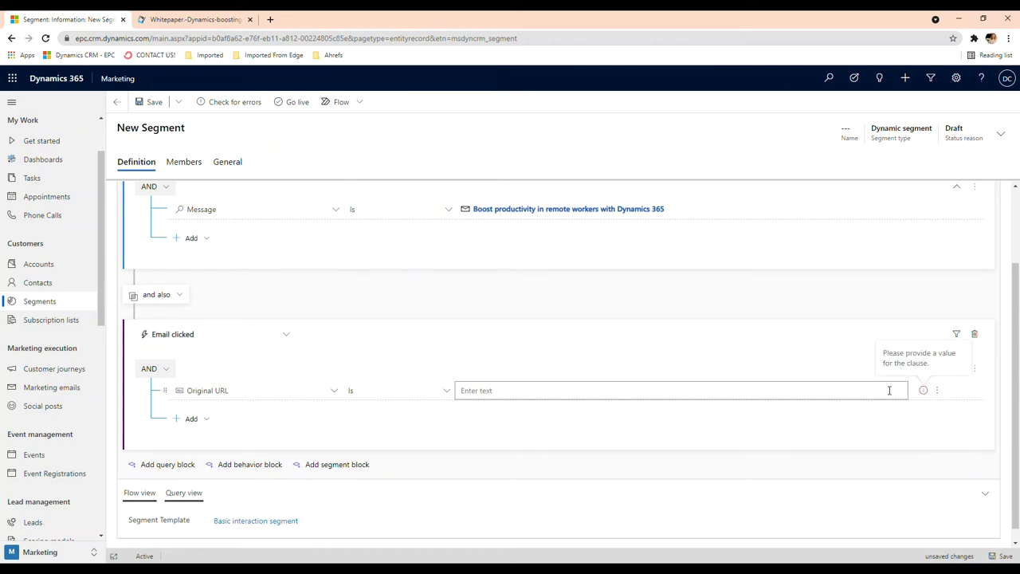
left_click(160, 19)
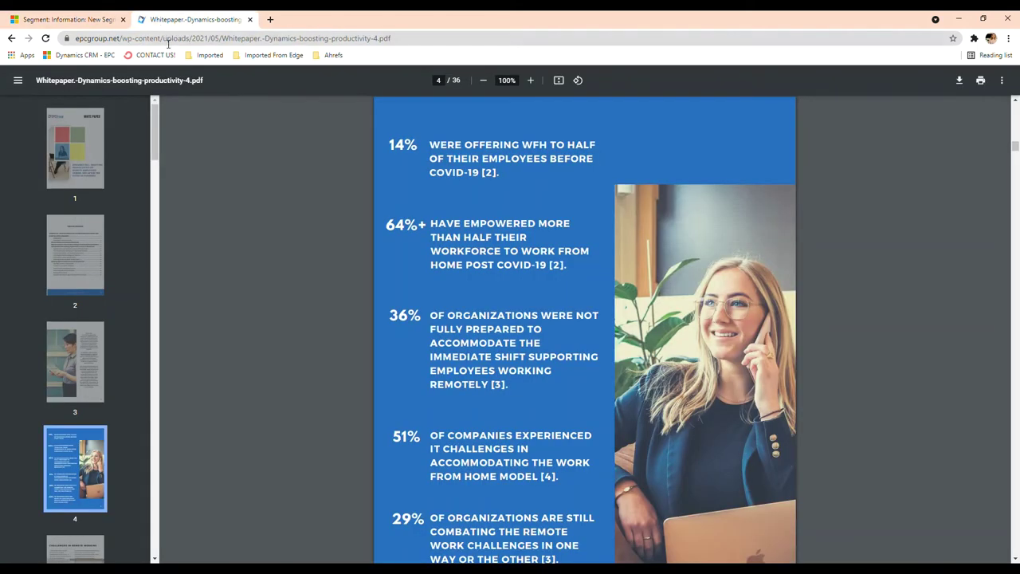
left_click(165, 43)
key("ctrl+c")
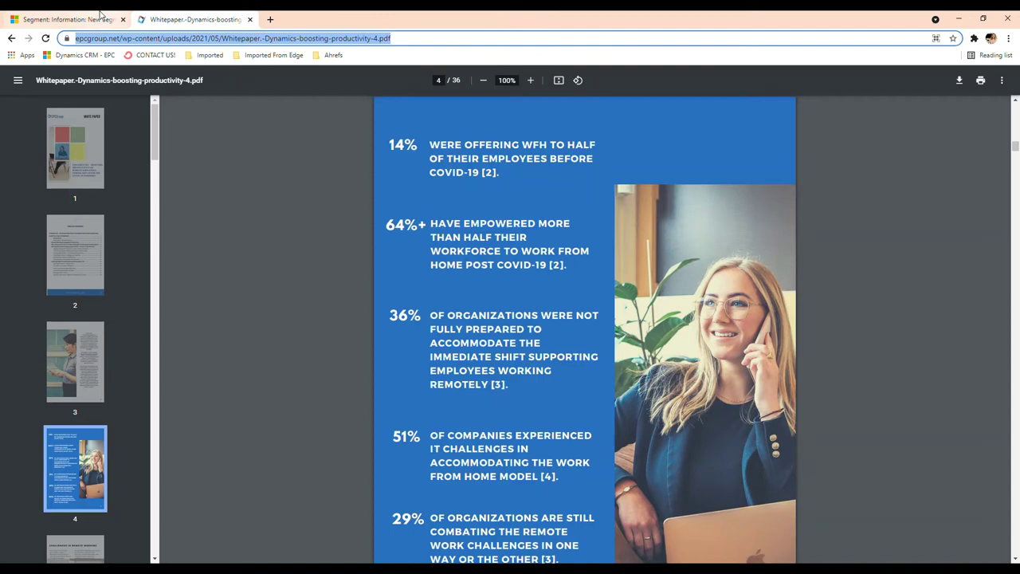
left_click(68, 19)
key("ctrl+v")
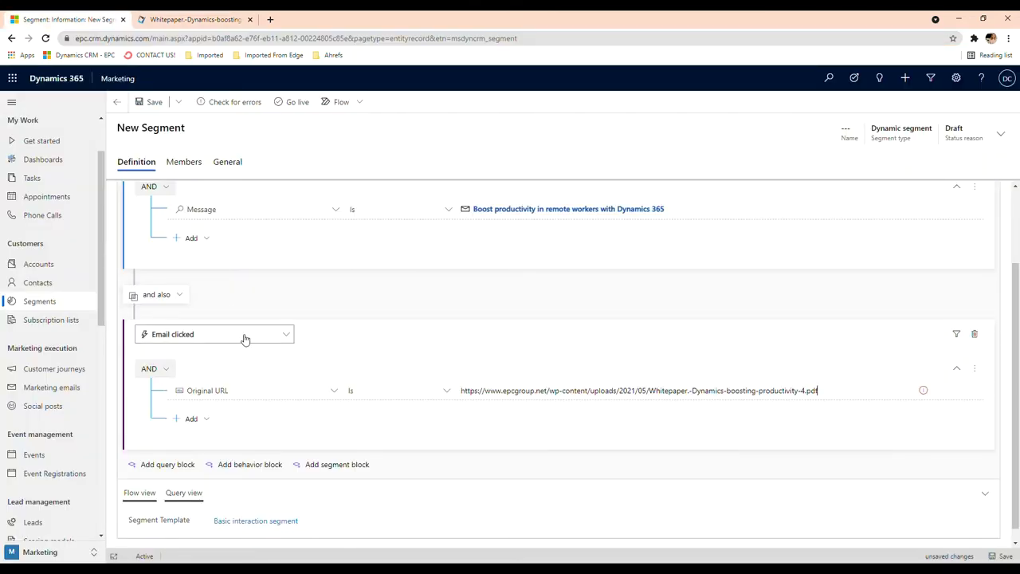
Name the dynamic segment 'Test 12' and save it
left_click(166, 112)
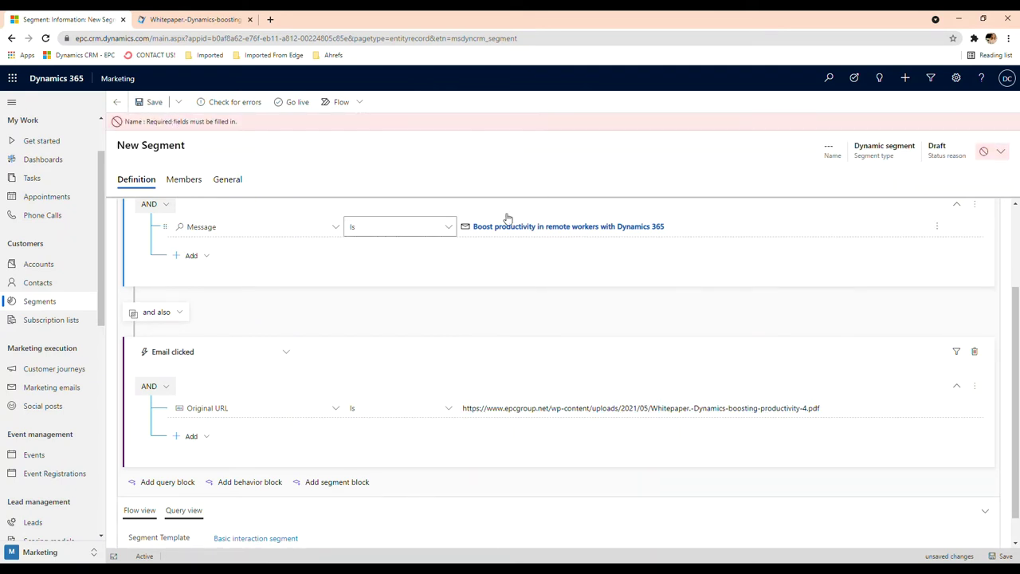
scroll(1017, 312, "up", 5)
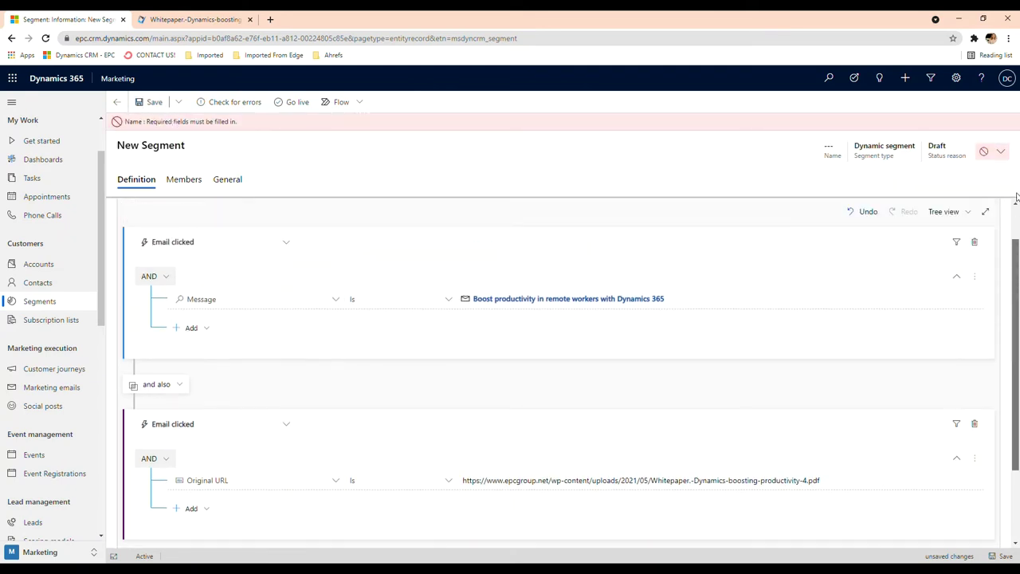
left_click(243, 215)
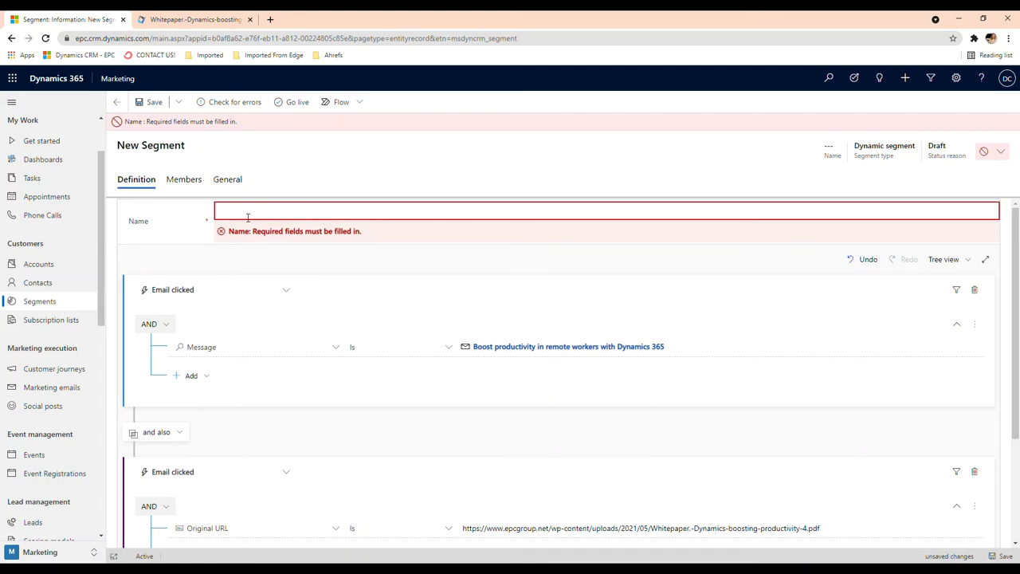
type("Test 12")
left_click(154, 104)
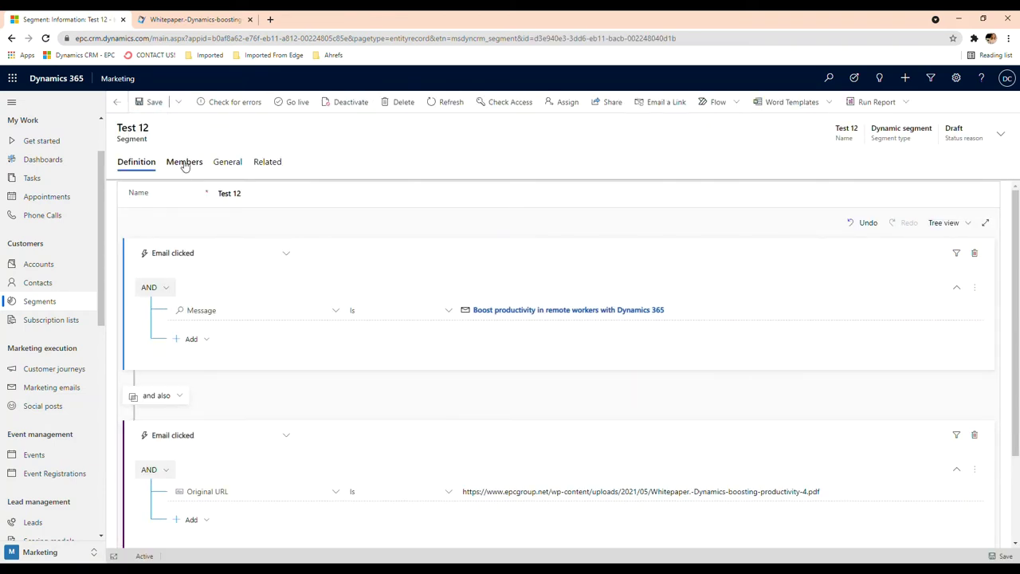
Publish Test 12 as live from the Members tab and return to its Definition tab
left_click(185, 163)
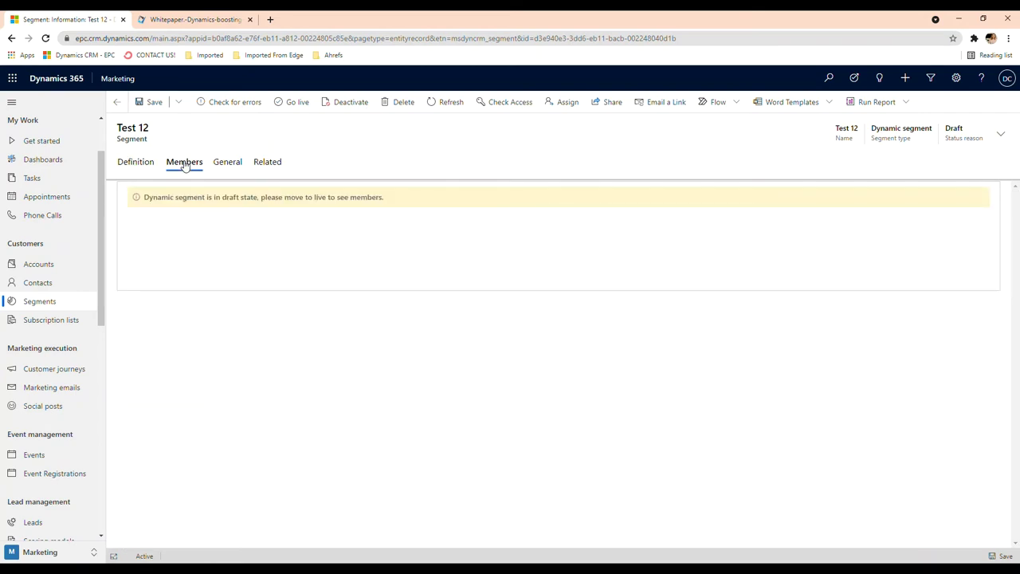
left_click(297, 102)
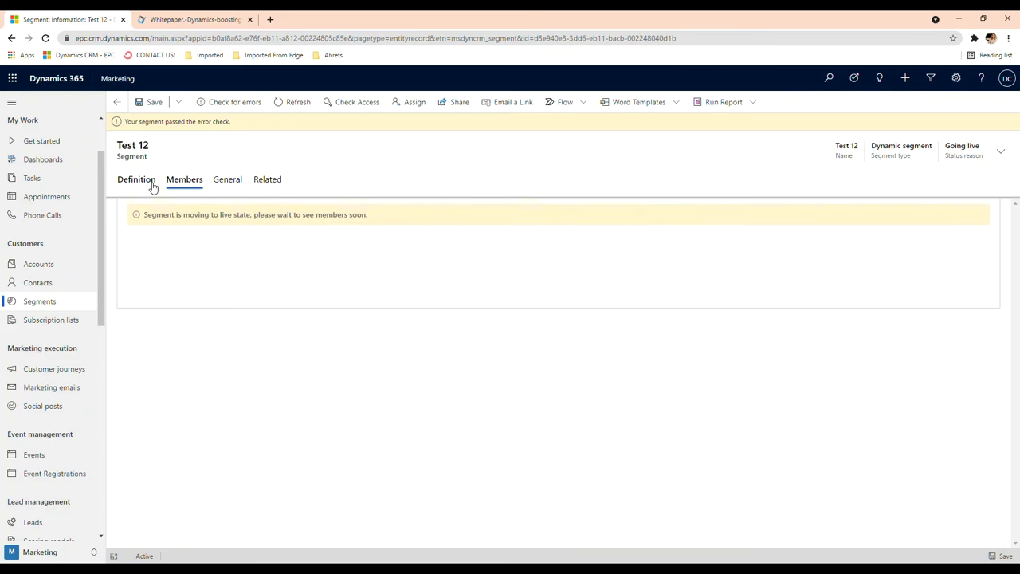
left_click(151, 185)
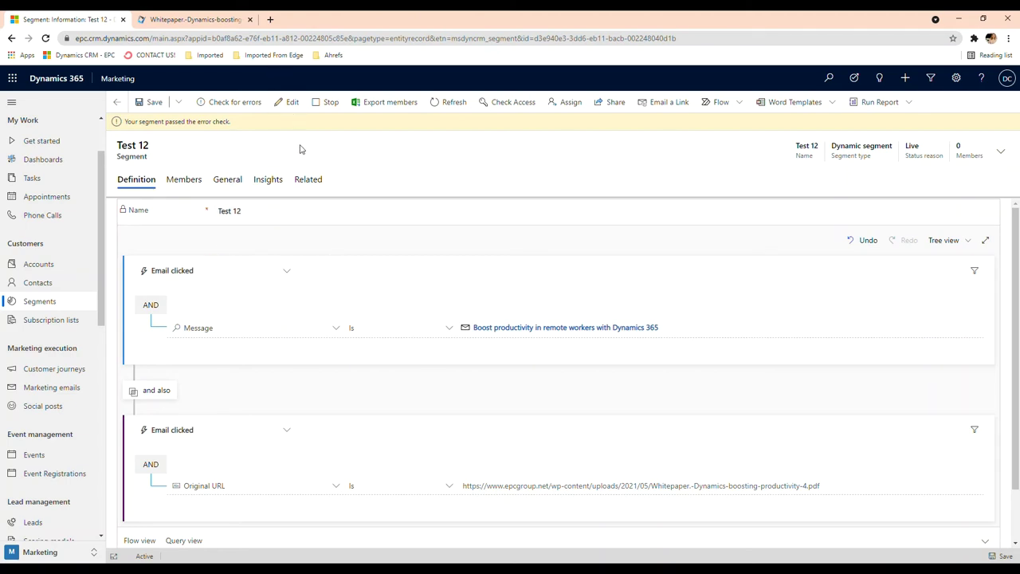
Unlock live Test 12 for editing and set the first Email clicked message to 'Why Dynamics 365 For Business'
left_click(296, 111)
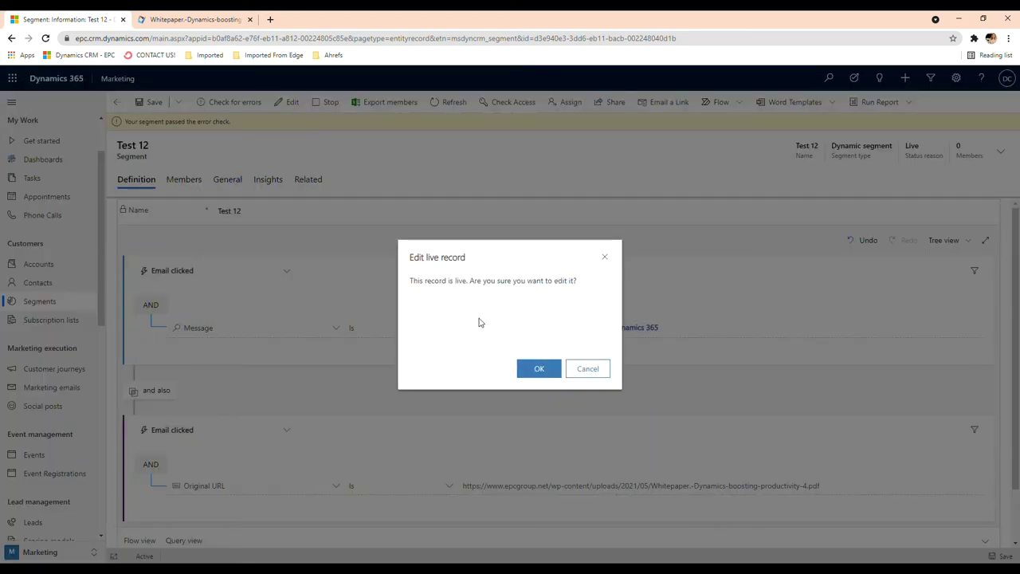
left_click(531, 372)
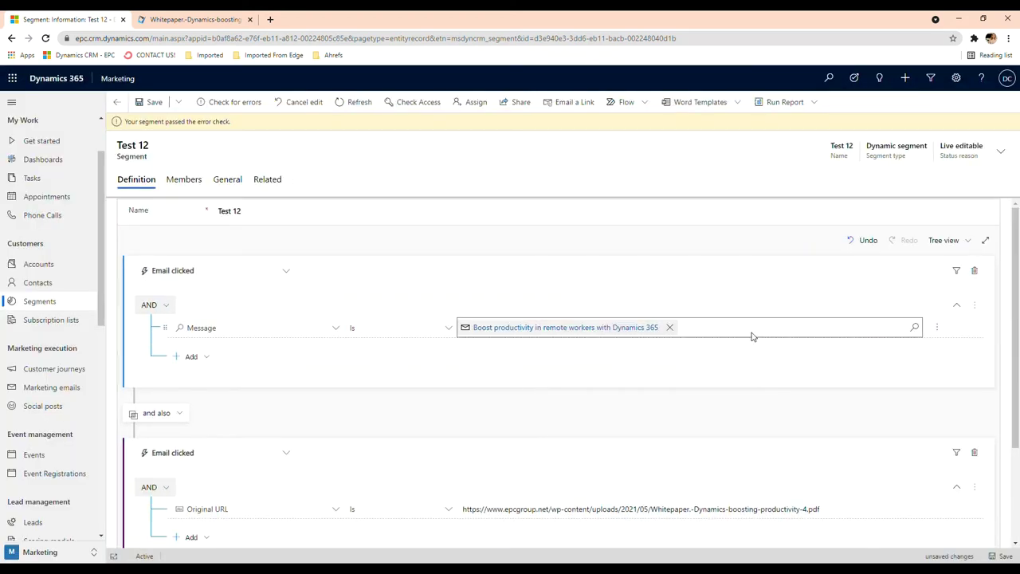
left_click(916, 327)
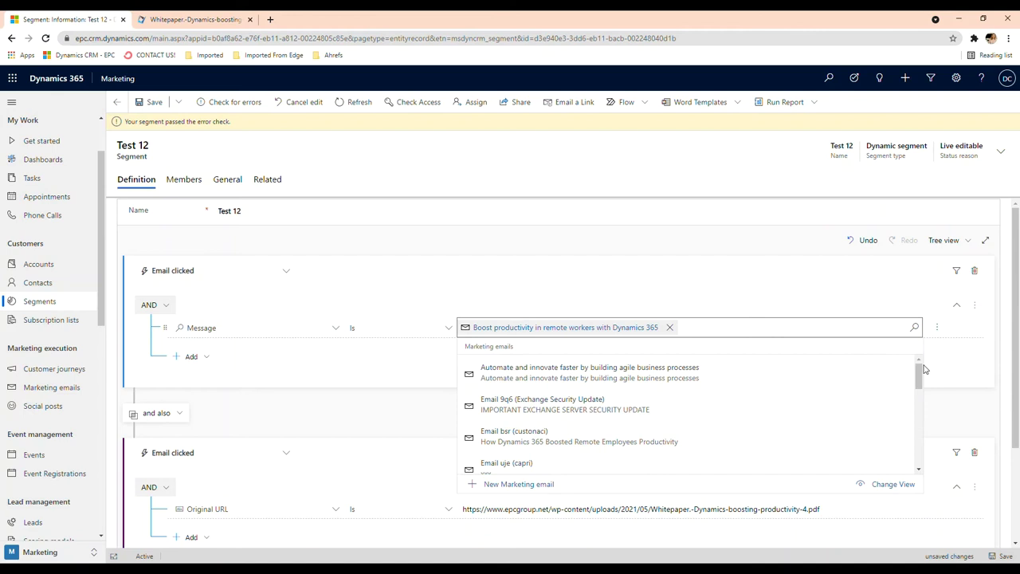
left_click_drag(919, 371, 903, 476)
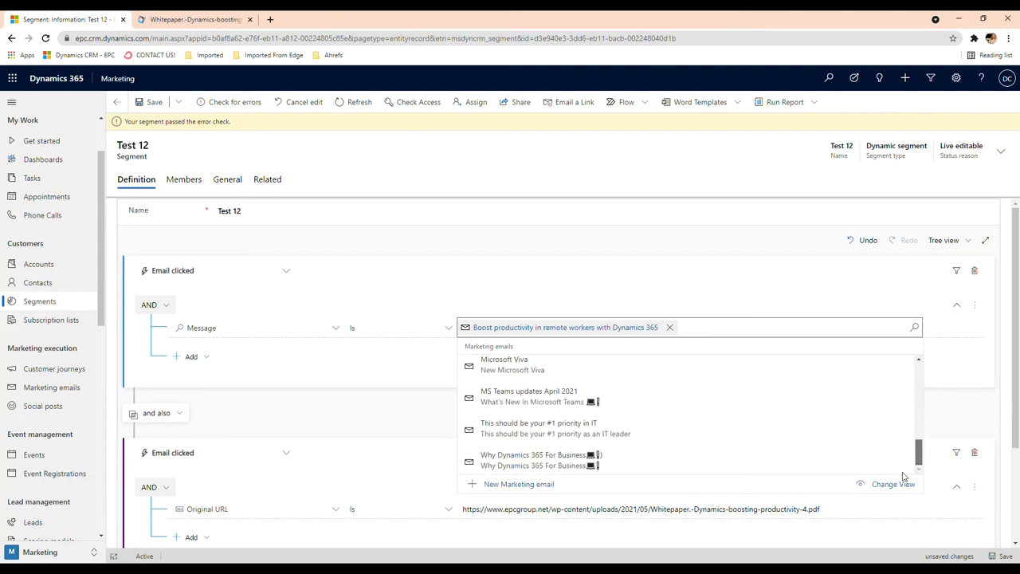
left_click(507, 462)
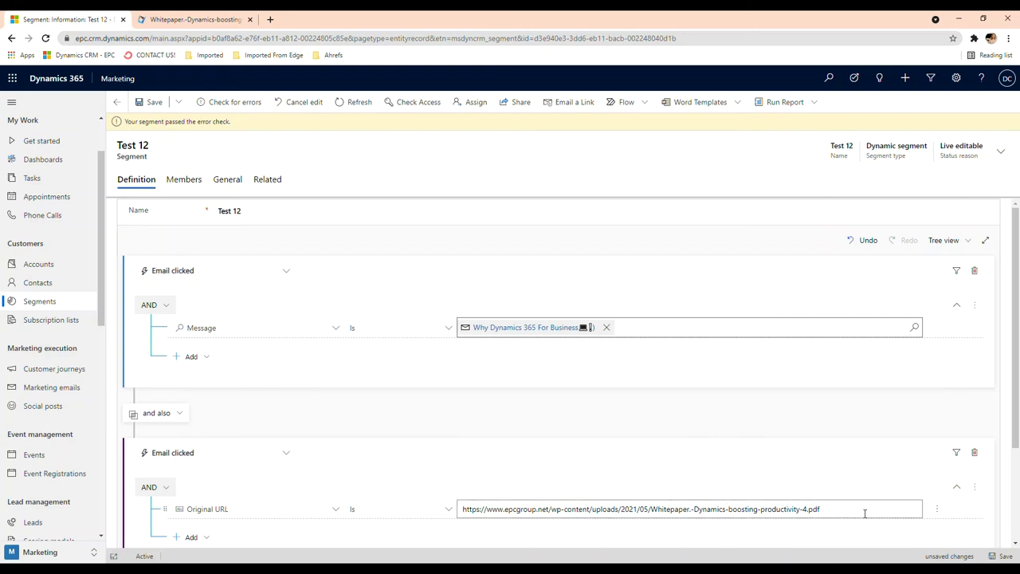
In a new tab, copy the epcgroup.net Dynamics 365 Consulting page URL, then return to Test 12
left_click(270, 20)
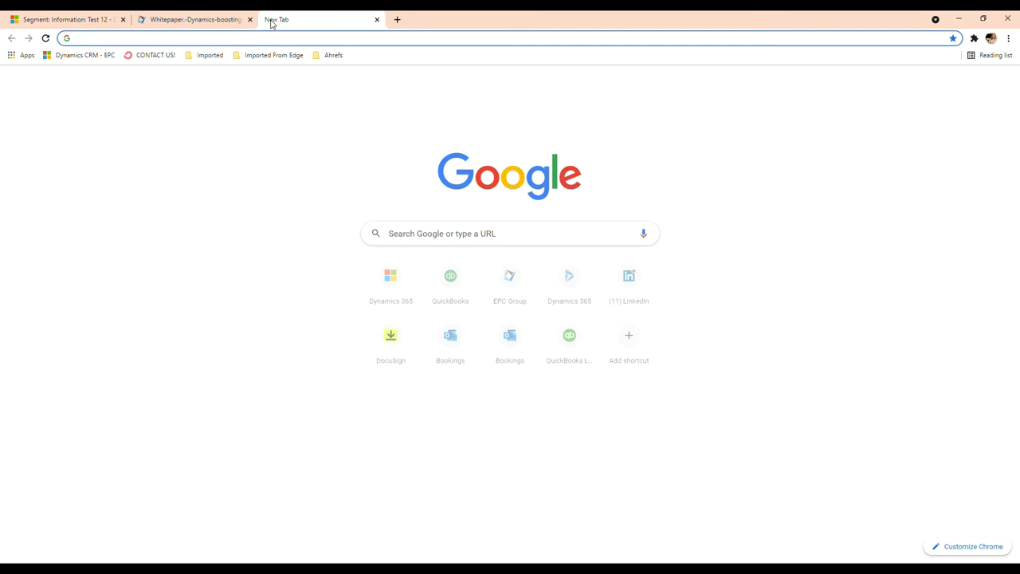
type("ep")
key("Return")
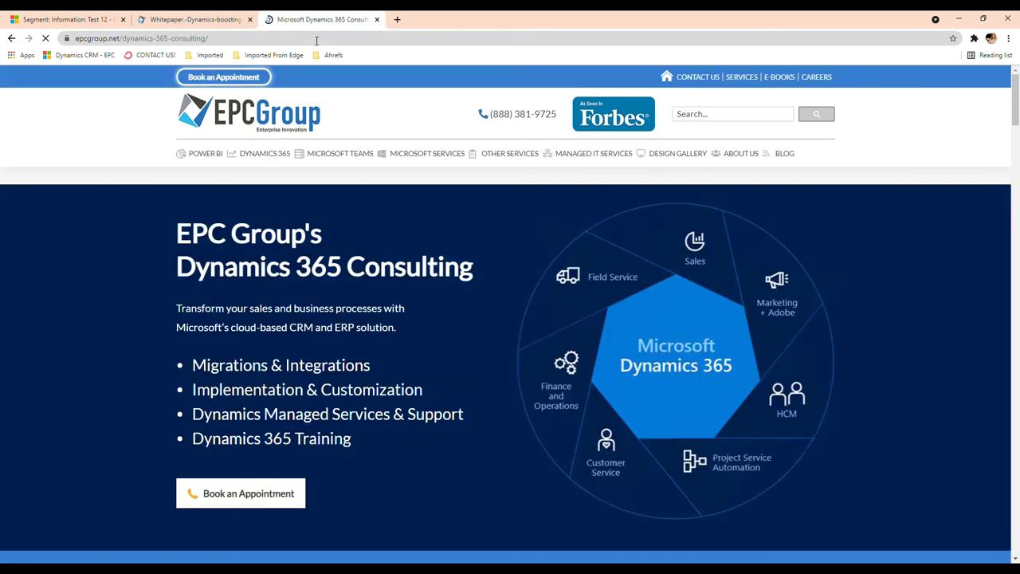
left_click(317, 39)
key("ctrl+c")
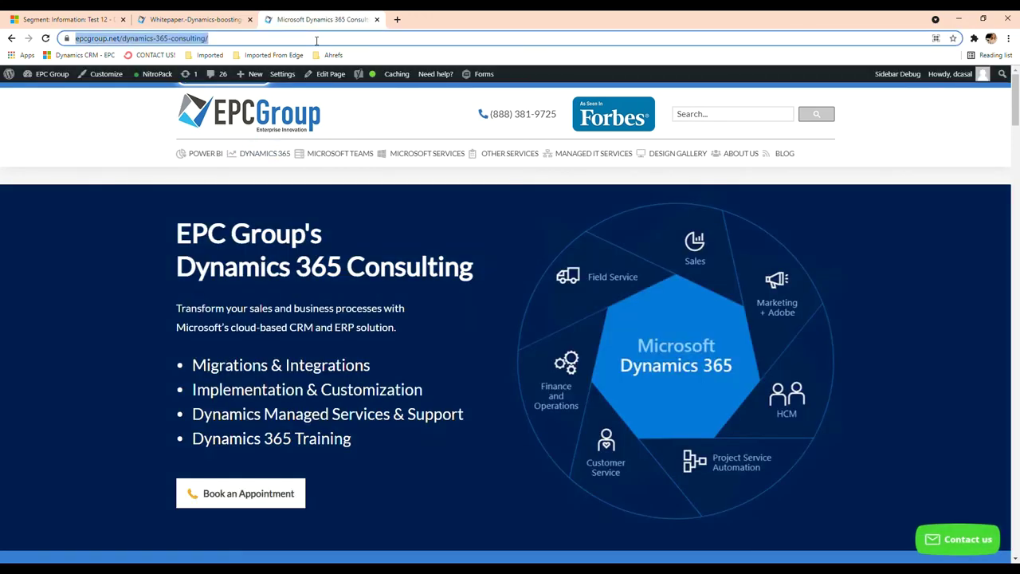
left_click(94, 17)
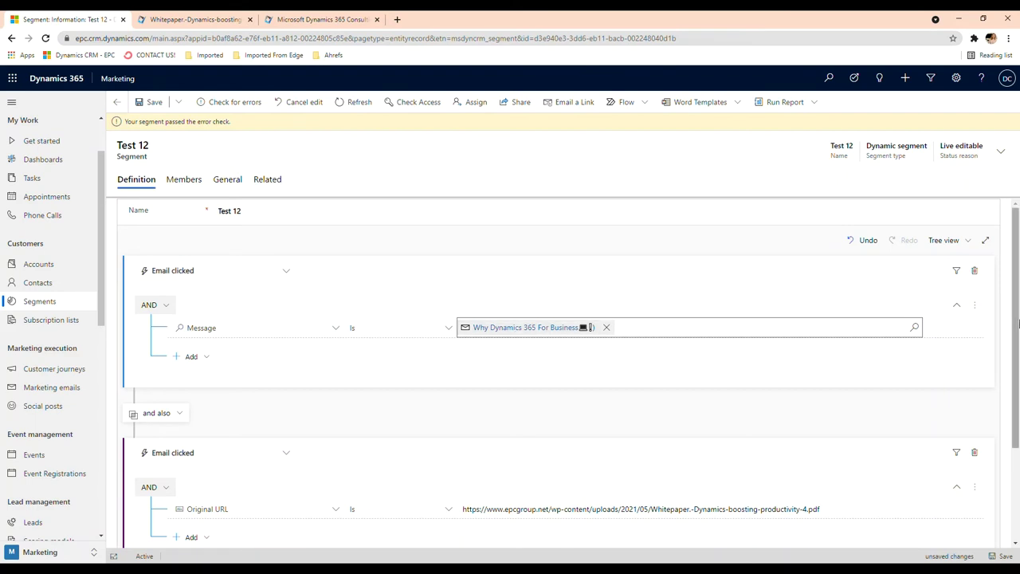
scroll(1017, 322, "down", 1)
left_click_drag(838, 460, 679, 458)
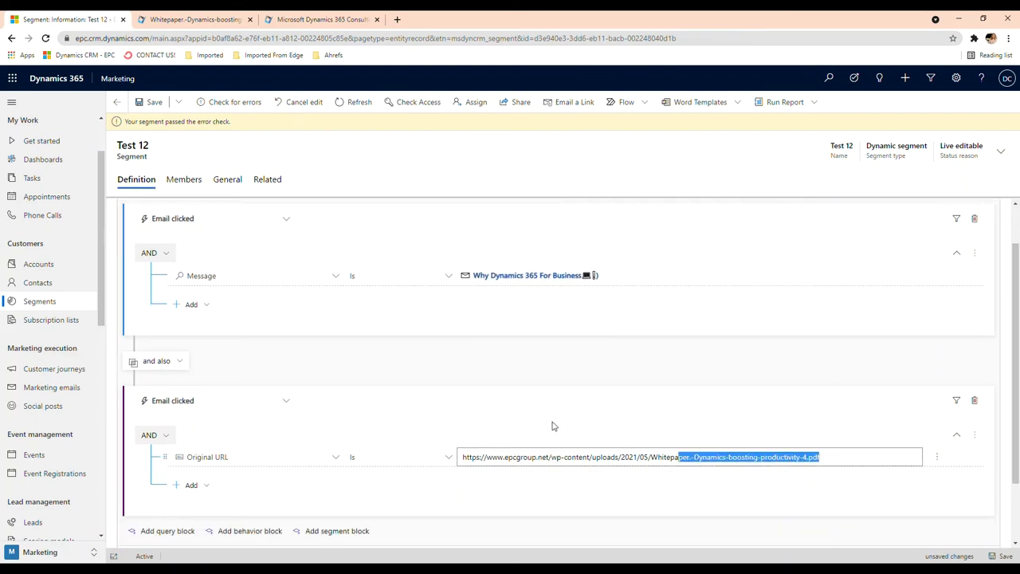
key("ctrl+a")
key("ctrl+v")
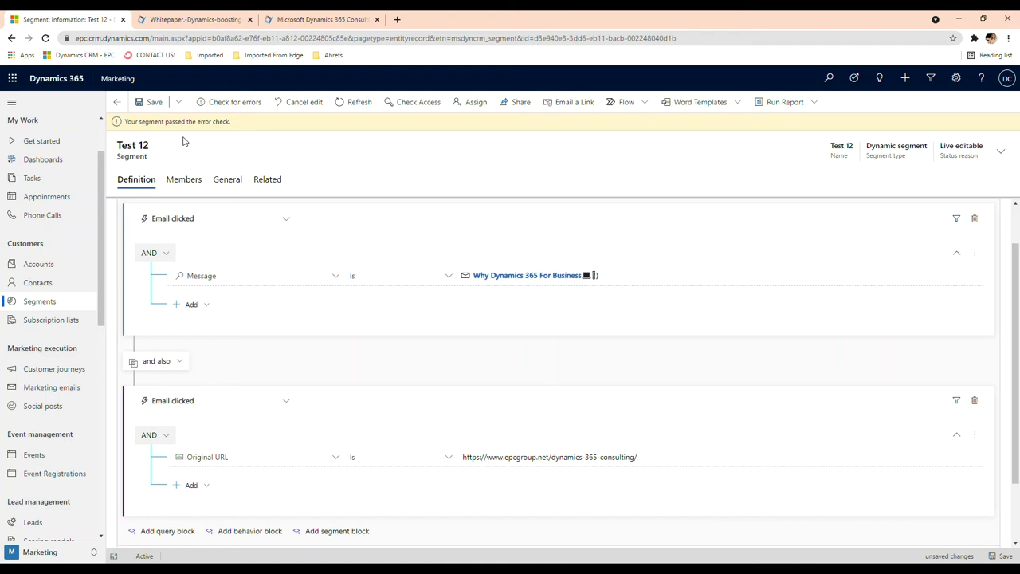
left_click(153, 104)
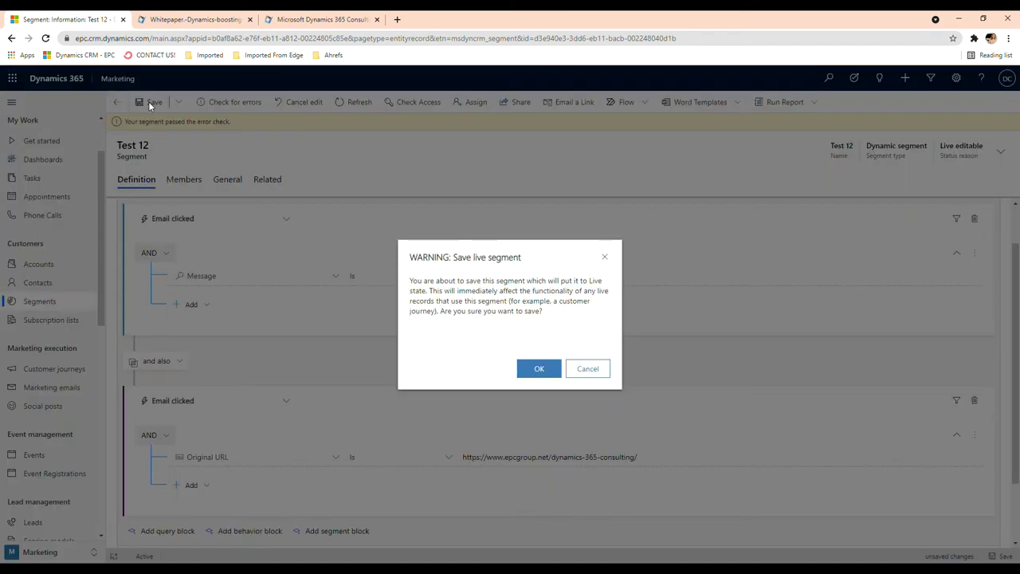
Confirm saving Test 12 as live, then refresh its Members grid, which still shows no members
left_click(534, 368)
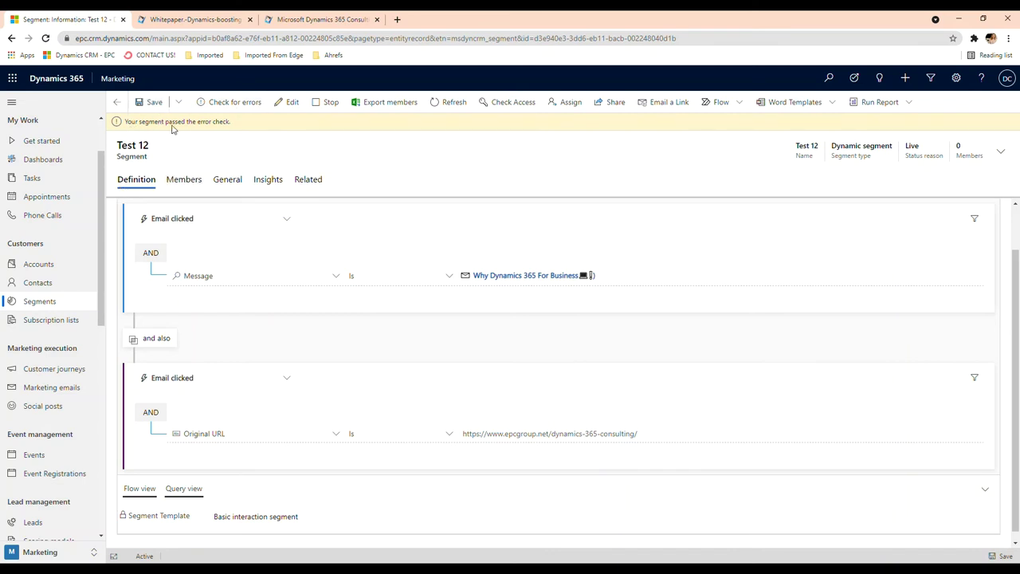
left_click(184, 182)
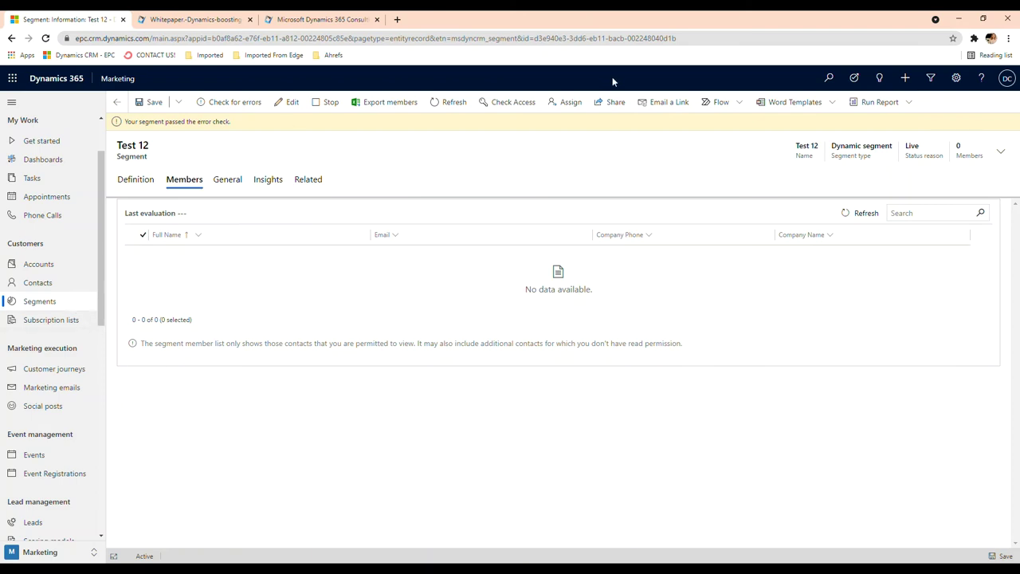
left_click(849, 215)
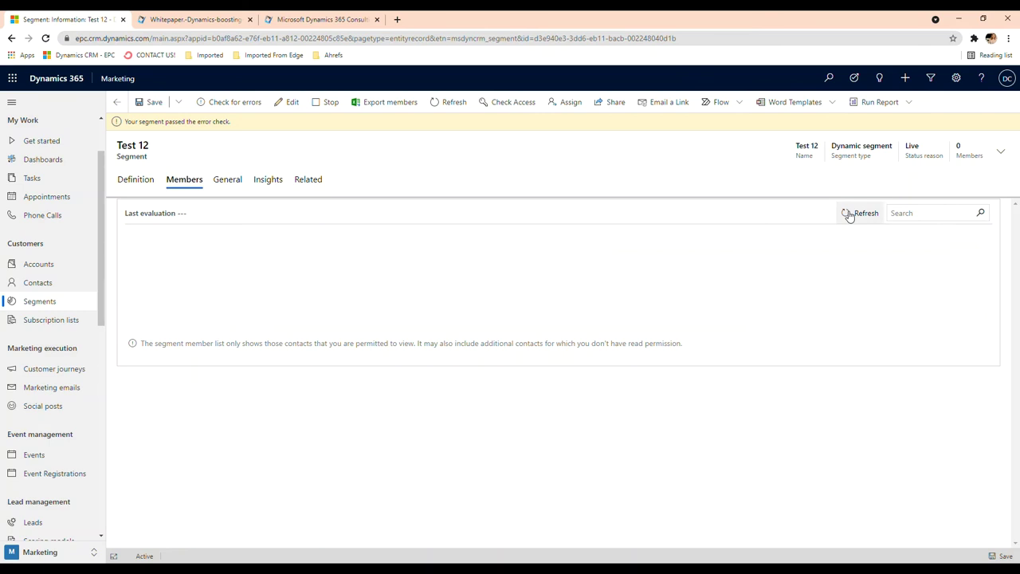
Reopen Test 12 from the segments list to verify its 199 members, then go back to Active segments
left_click(28, 299)
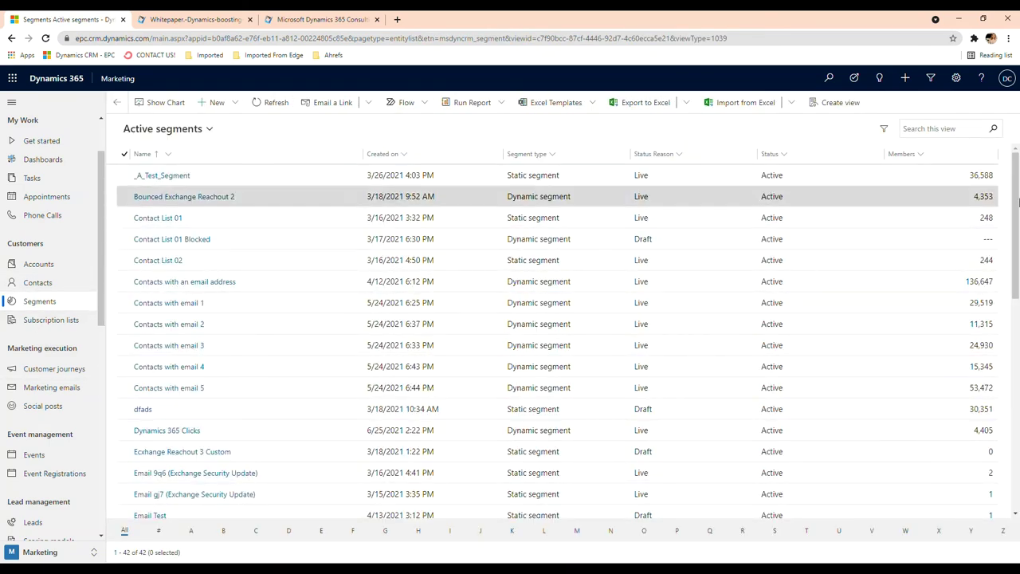
left_click_drag(1017, 203, 1017, 409)
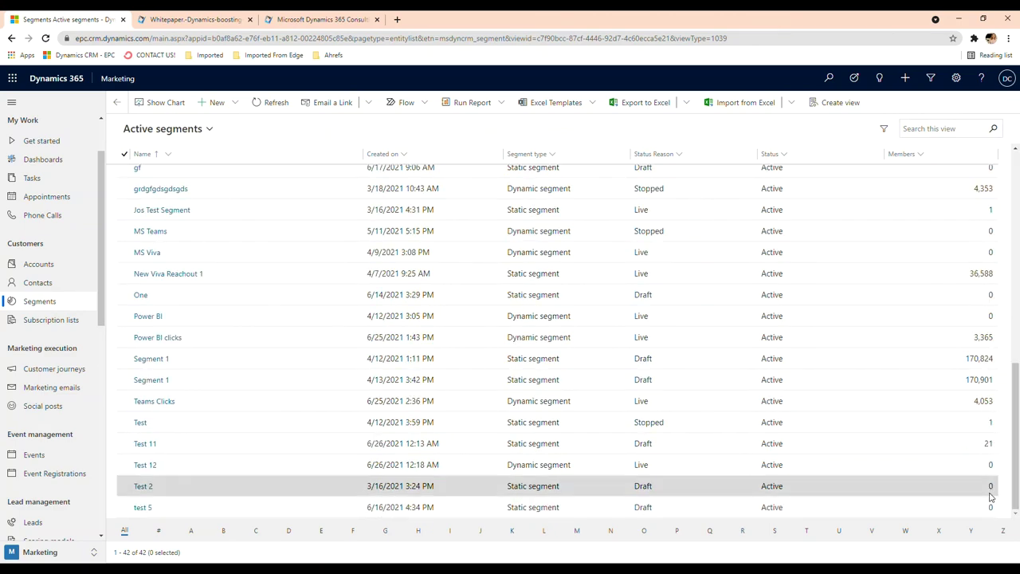
left_click(153, 474)
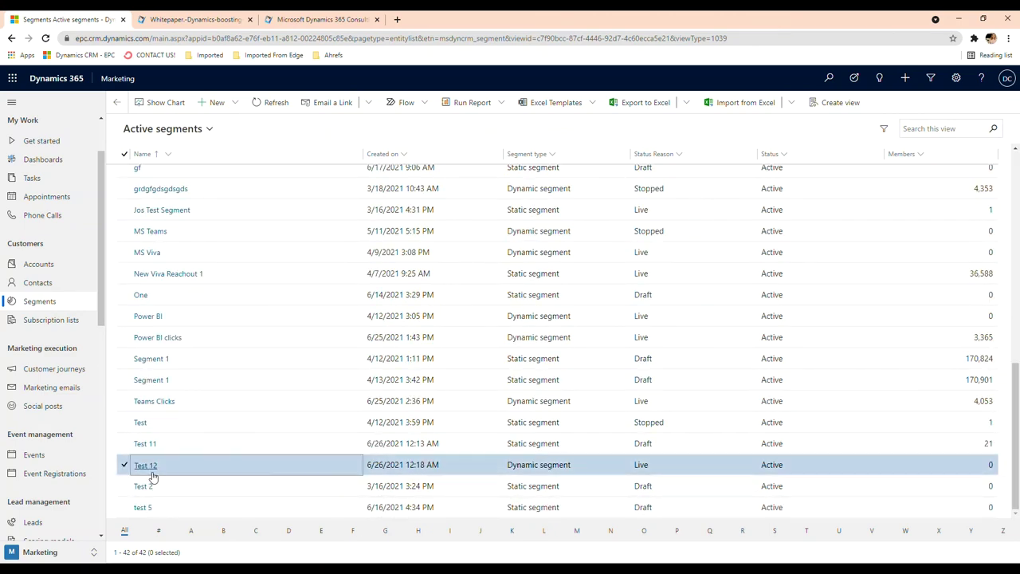
left_click(153, 468)
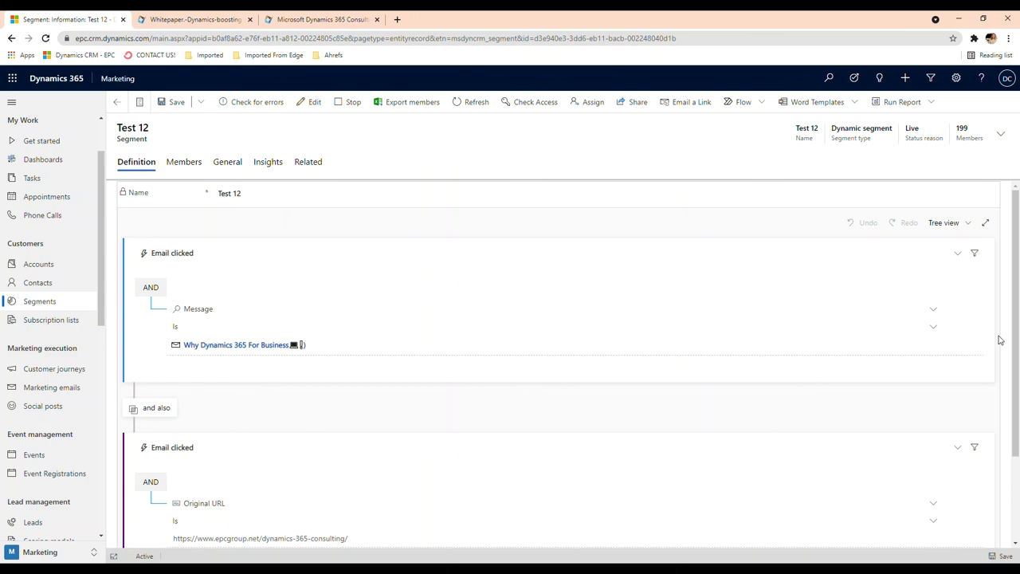
scroll(998, 398, "down", 3)
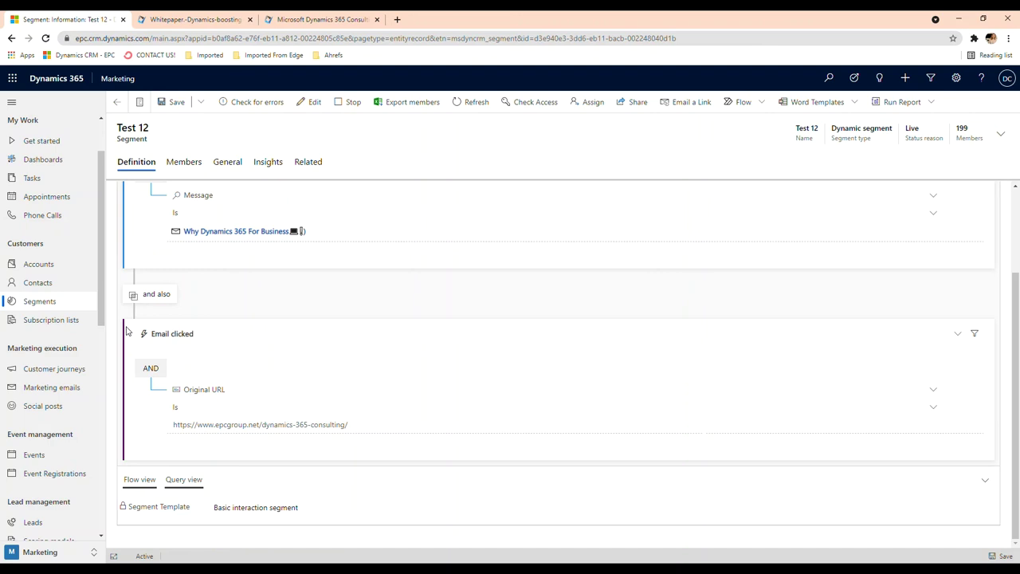
left_click(117, 102)
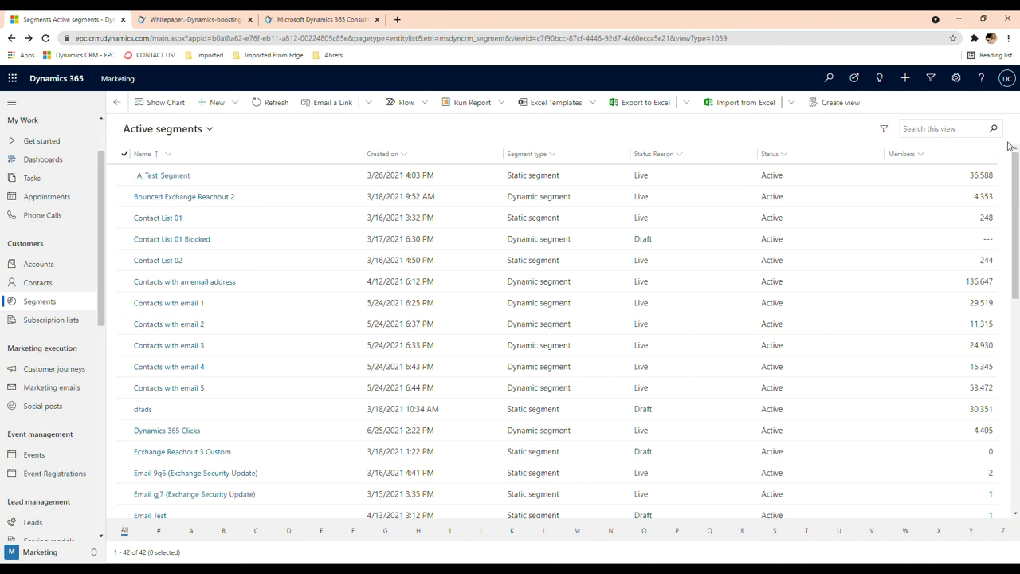
scroll(1008, 160, "down", 1)
scroll(1008, 159, "up", 1)
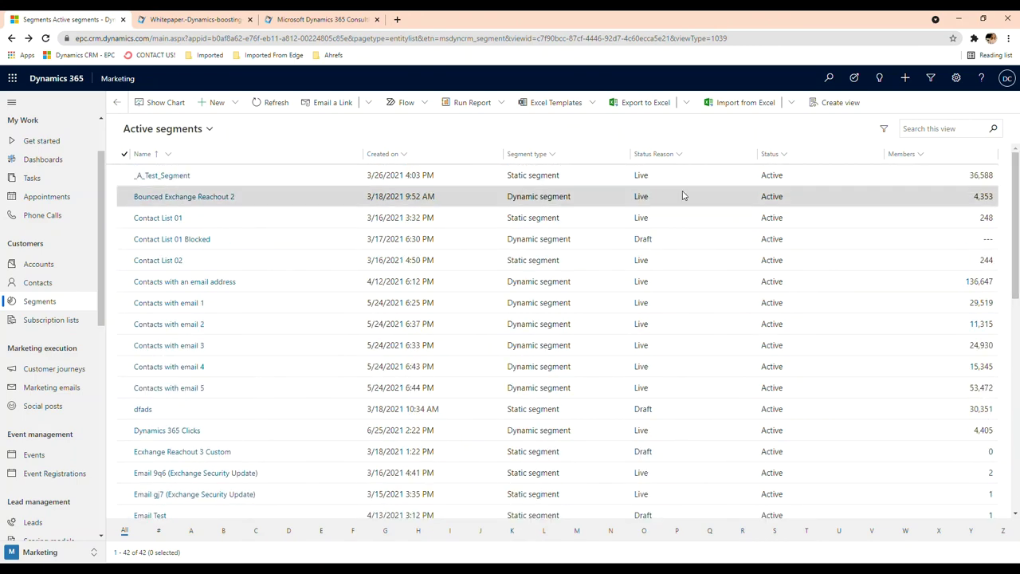